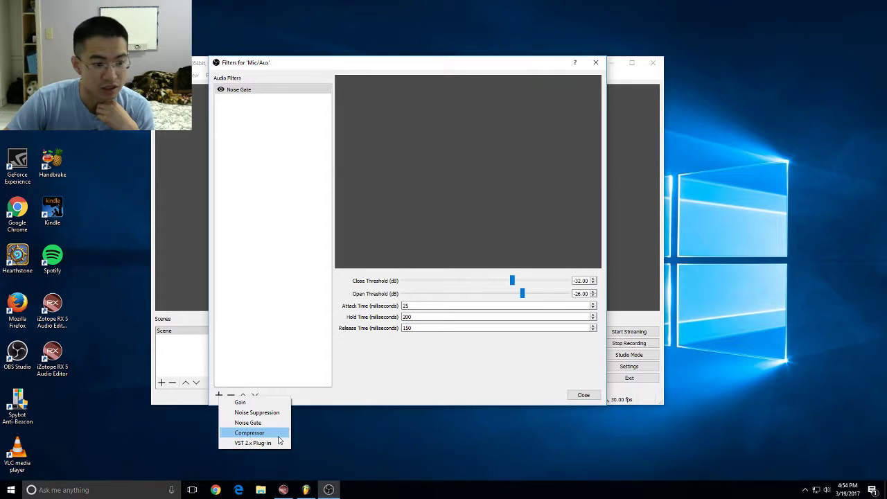
# Add a VST 2.x Plug-in filter to the Mic/Aux audio and look through the plug-ins available for it.
pyautogui.click(274, 445)
pyautogui.click(392, 251)
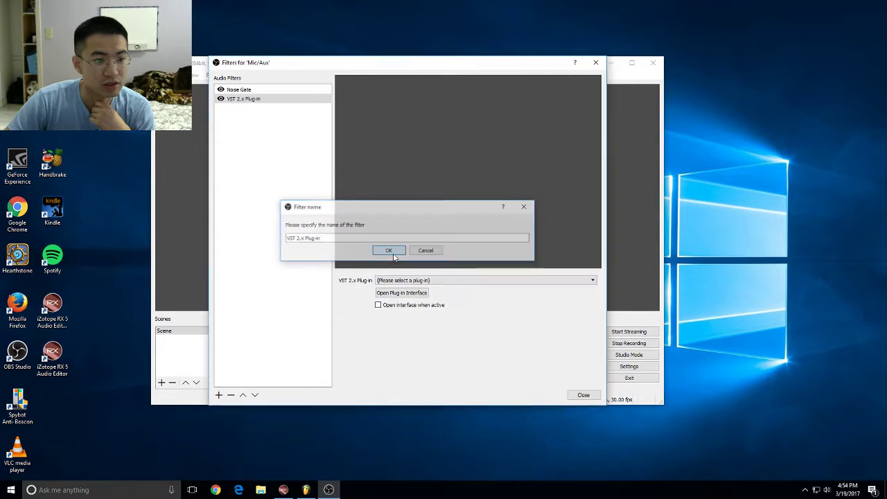
pyautogui.click(483, 281)
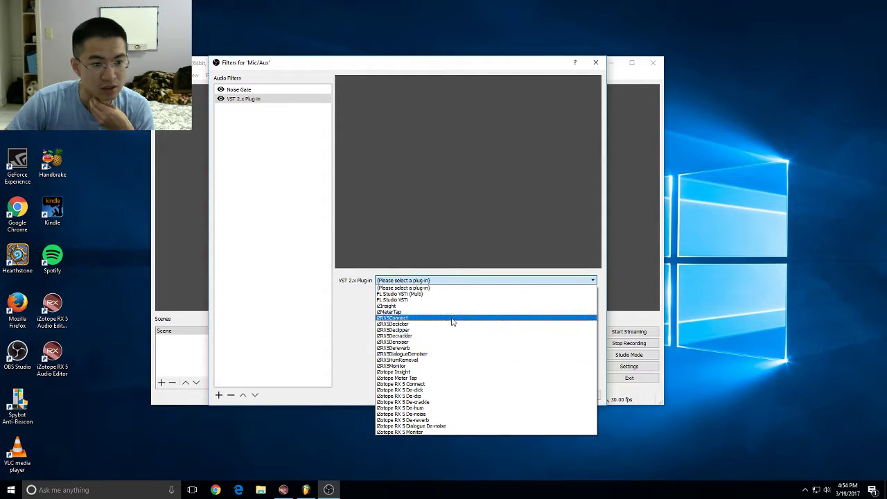
pyautogui.click(350, 324)
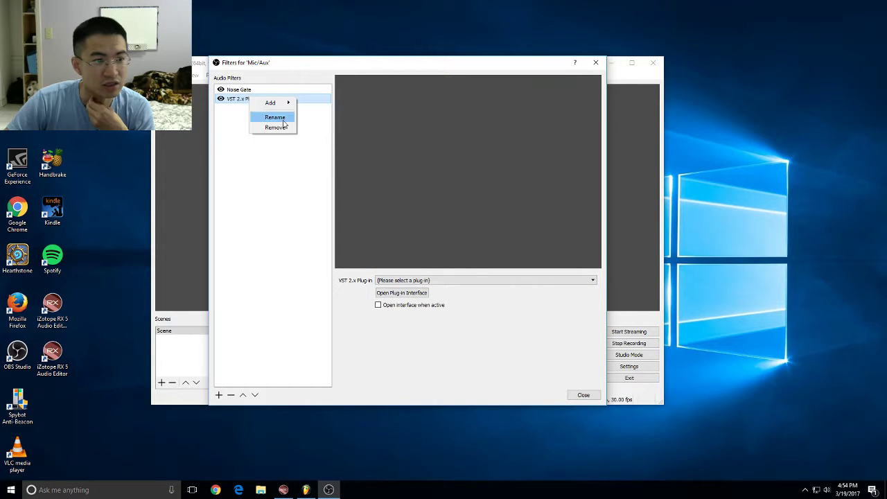
# Remove the VST 2.x Plug-in filter from Mic/Aux and close the filter settings.
pyautogui.click(284, 128)
pyautogui.click(425, 248)
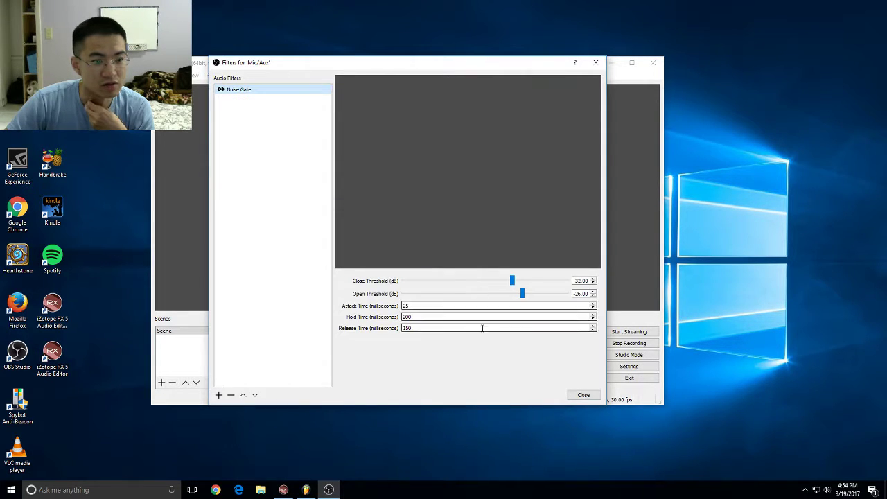
pyautogui.click(583, 396)
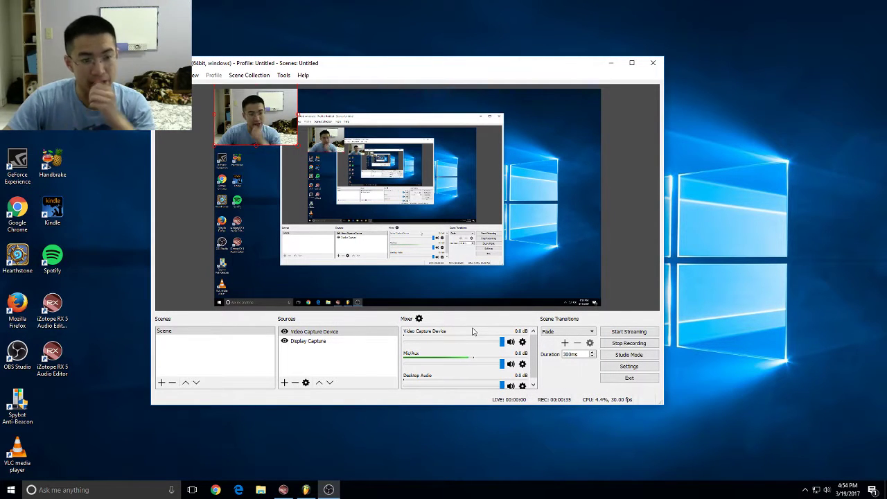
# Search the computer for "sony vegas" and launch Vegas Pro 13.0.
pyautogui.click(149, 487)
pyautogui.write('sony vegas')
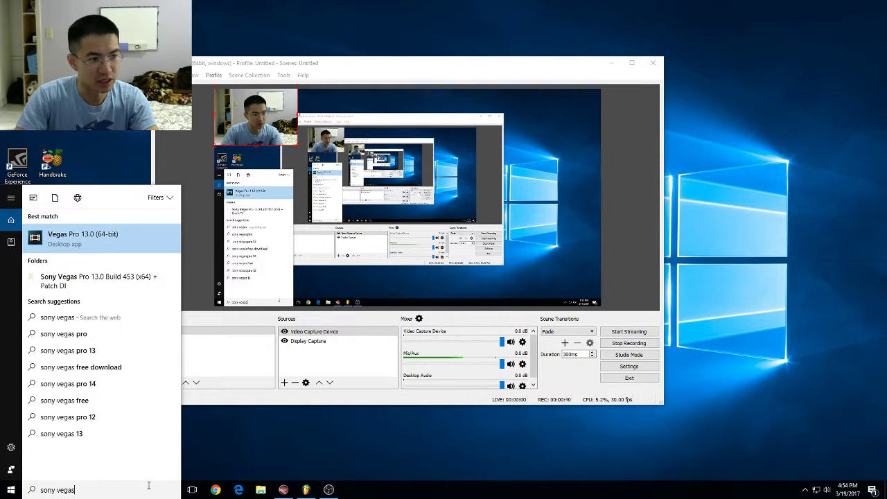
pyautogui.press('Return')
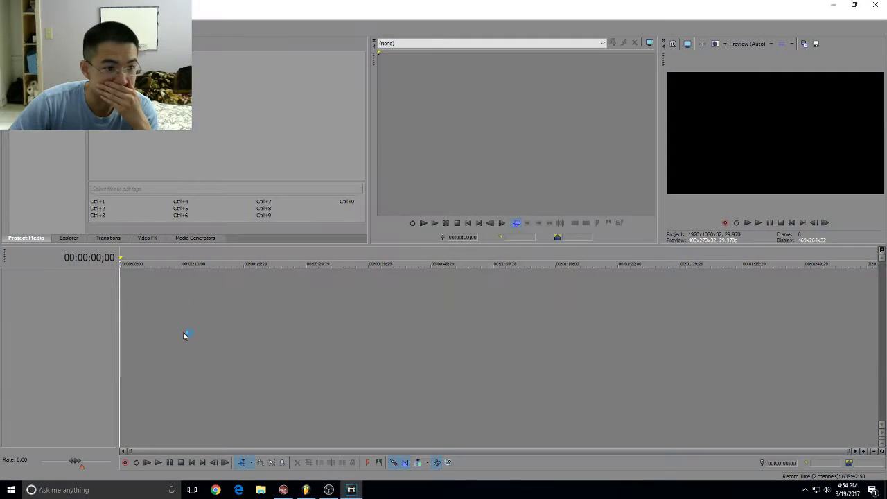
pyautogui.click(10, 14)
pyautogui.click(21, 37)
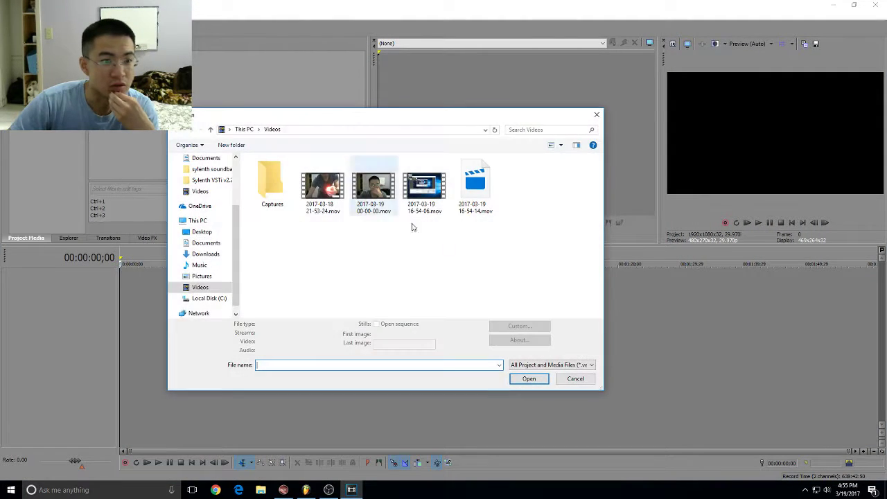
pyautogui.click(430, 199)
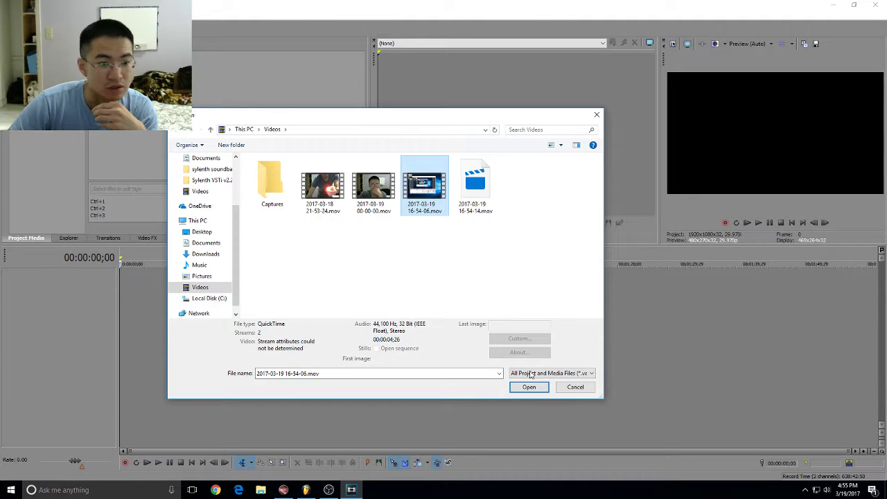
pyautogui.click(529, 388)
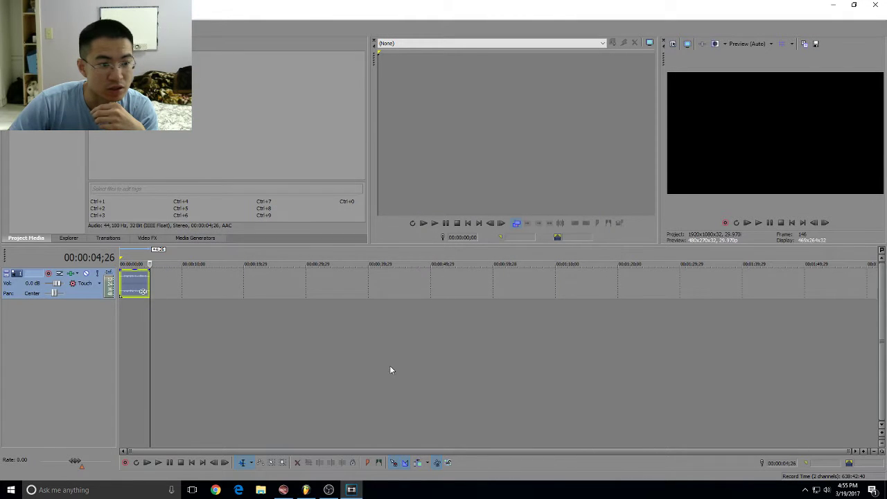
# Play back the imported audio clip to hear how it sounds.
pyautogui.click(140, 278)
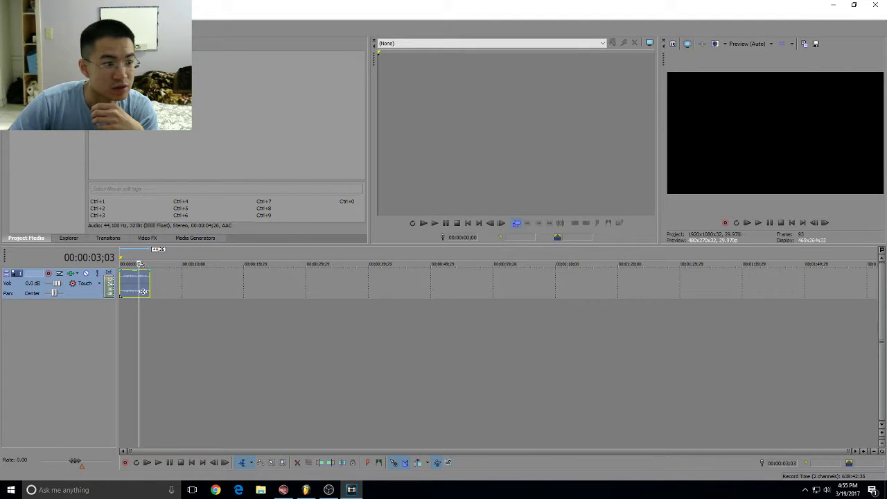
pyautogui.press('space')
pyautogui.press('space')
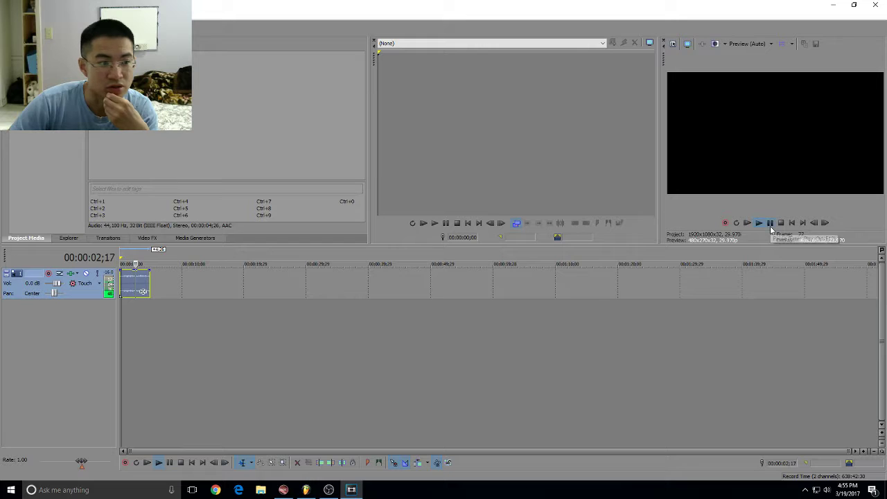
pyautogui.press('space')
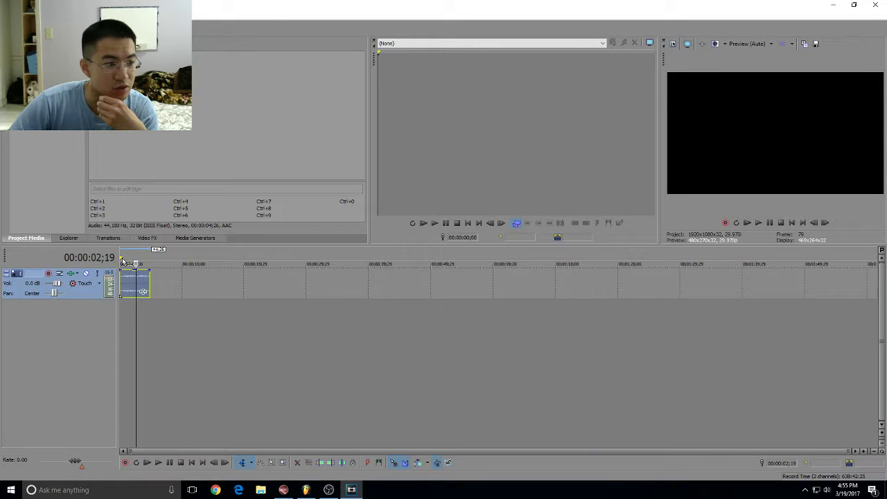
# Set the loop region over the entire clip and render it as youtubeexample.mp3 in Documents, overwriting the existing file.
pyautogui.moveTo(122, 261); pyautogui.dragTo(150, 261)
pyautogui.click(10, 15)
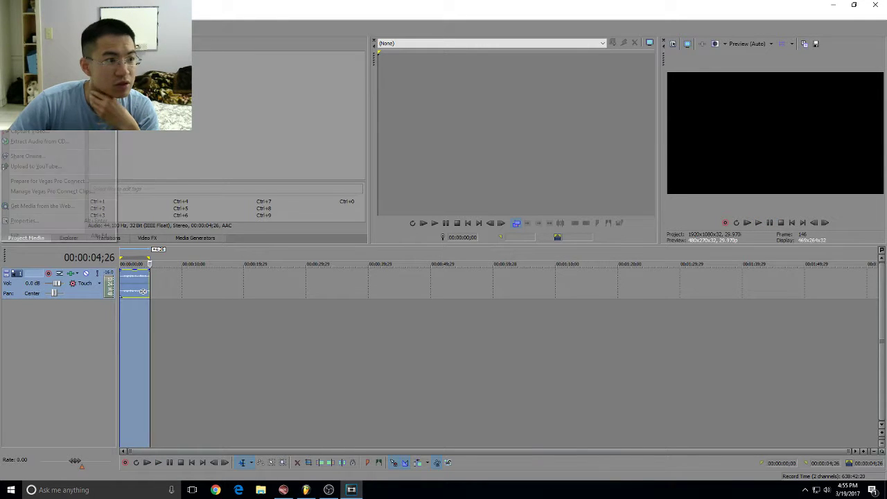
pyautogui.click(27, 117)
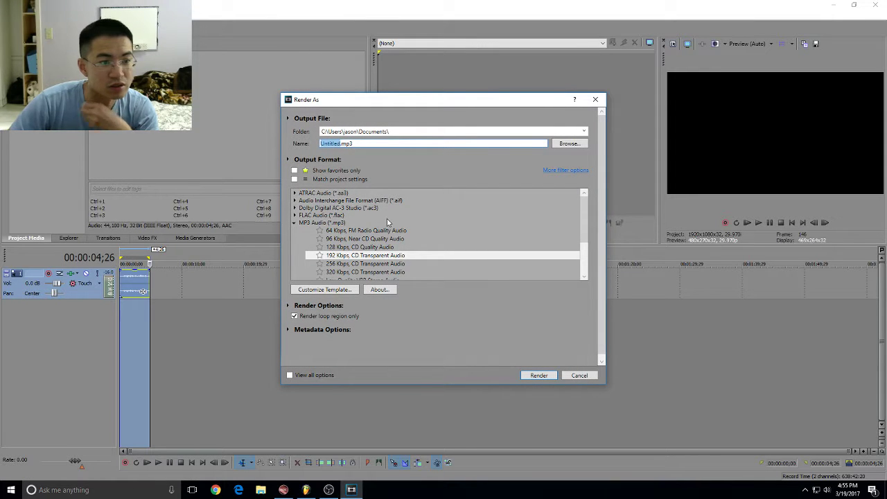
pyautogui.write('youtubeexamp')
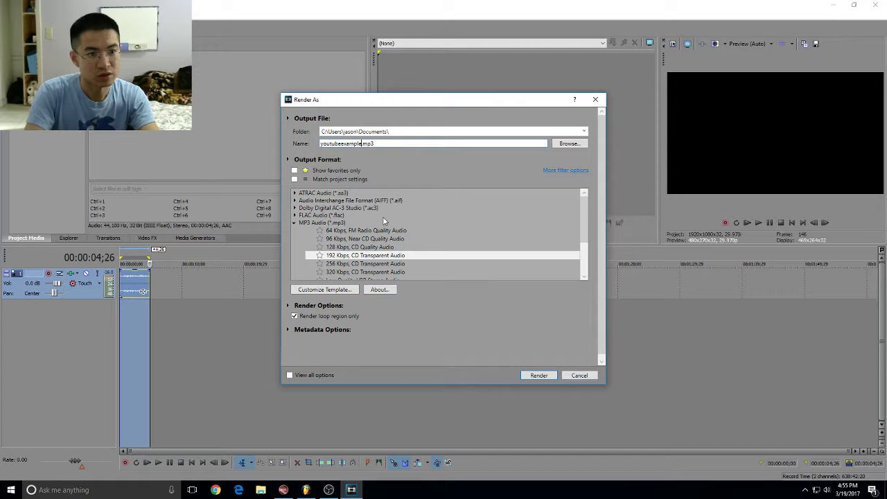
pyautogui.press('Return')
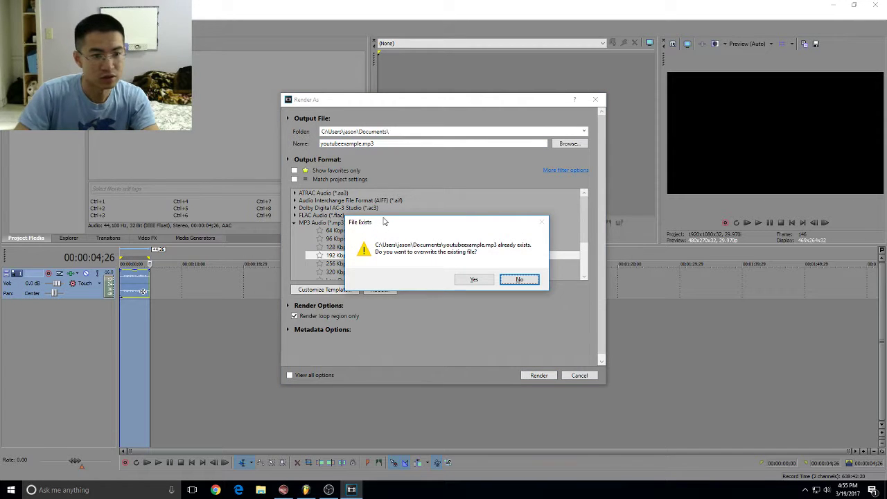
pyautogui.press('Left')
pyautogui.press('Return')
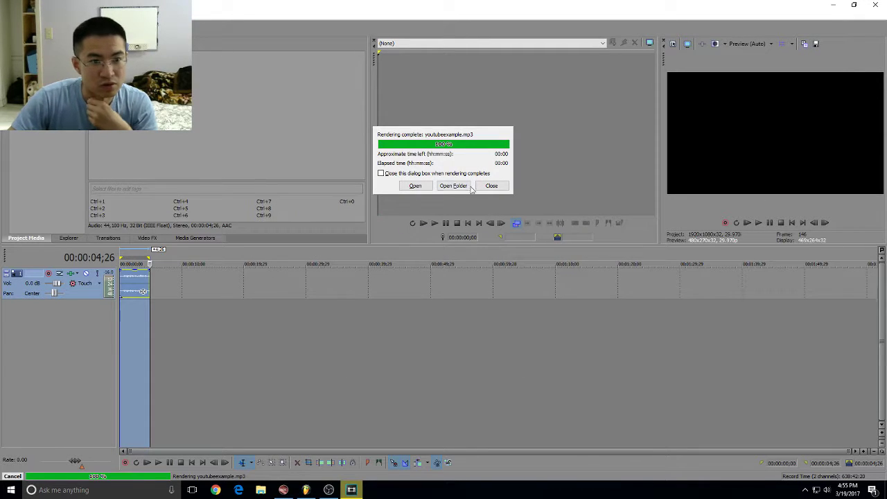
pyautogui.click(468, 187)
# Exit Vegas Pro without saving the project and switch to FL Studio.
pyautogui.click(874, 5)
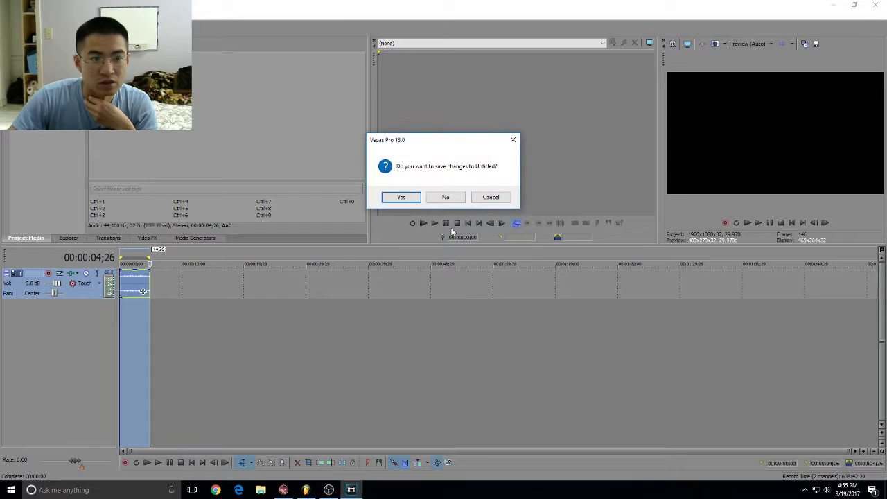
pyautogui.click(455, 198)
pyautogui.click(306, 489)
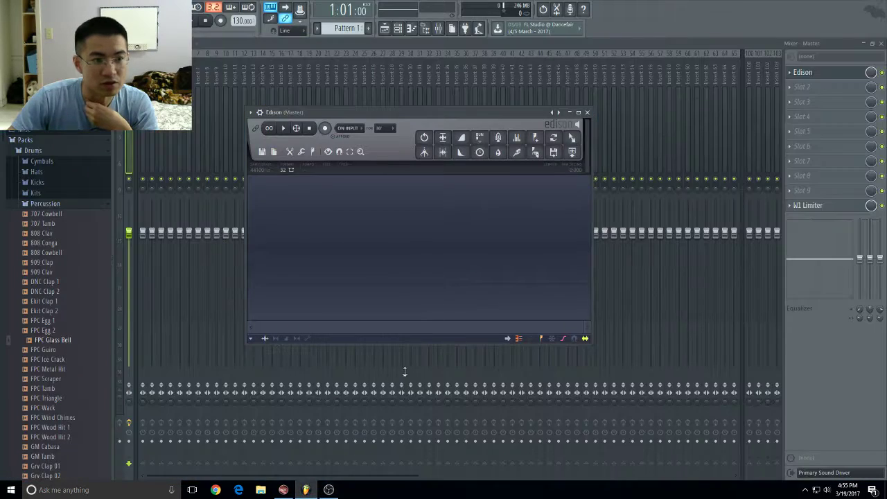
# Load whitenoise.mp3 from the Documents folder into Edison.
pyautogui.click(262, 152)
pyautogui.click(275, 174)
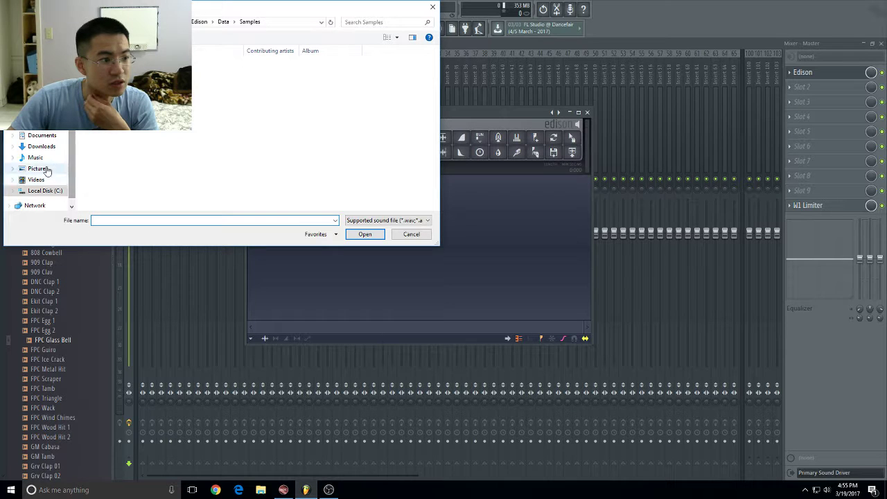
pyautogui.click(52, 136)
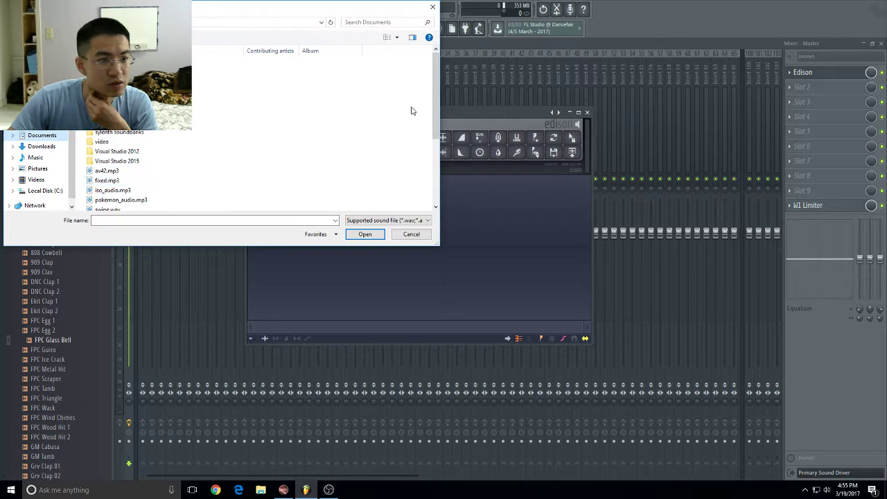
pyautogui.moveTo(440, 111); pyautogui.dragTo(438, 175)
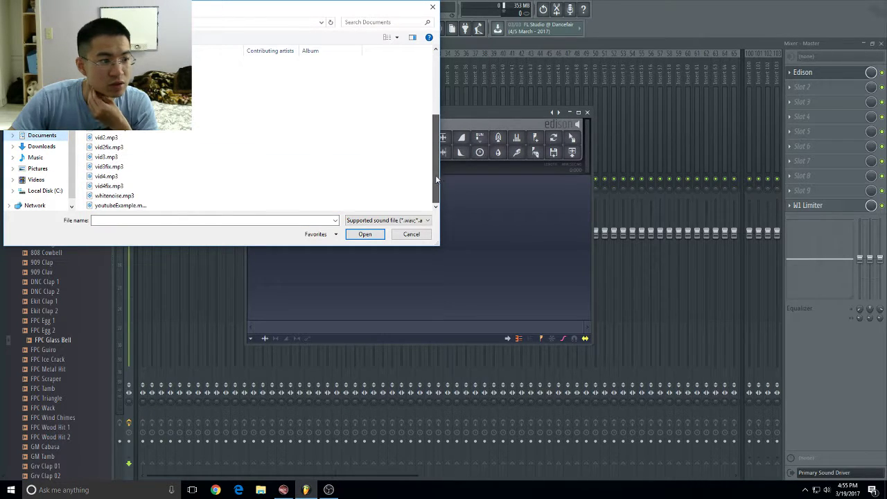
pyautogui.click(193, 198)
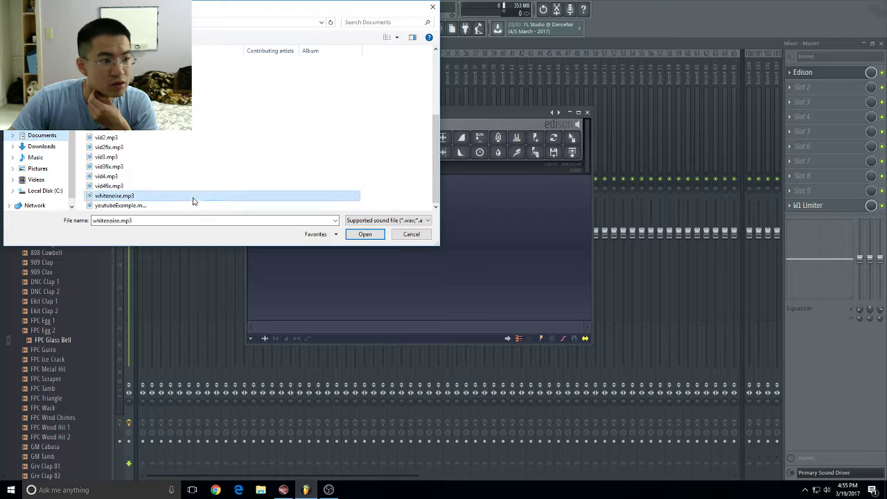
pyautogui.click(347, 235)
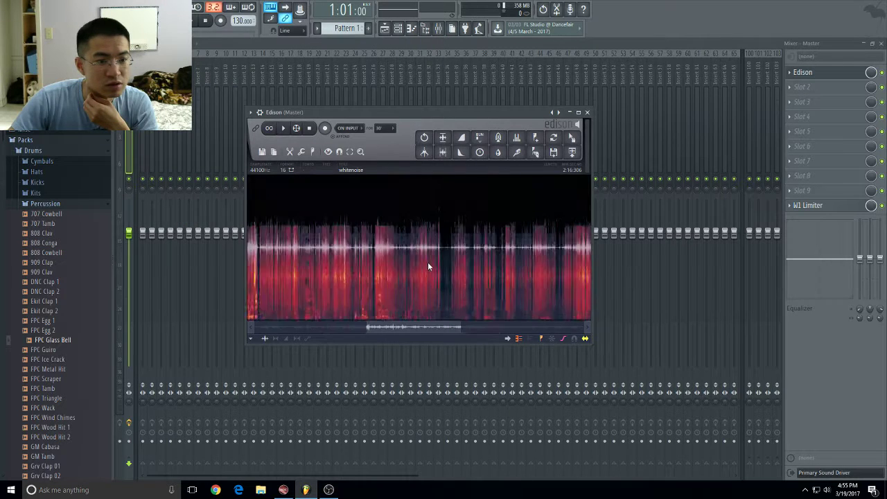
# Select the quiet noise-only stretch of the sample from about 1:08.7 to 1:08.87 and play it.
pyautogui.scroll(5, 430, 267)
pyautogui.moveTo(481, 285); pyautogui.dragTo(496, 291)
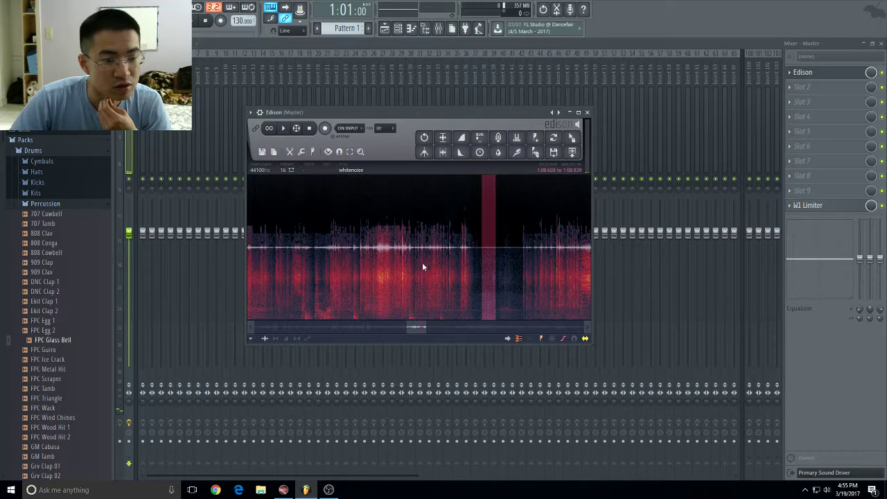
pyautogui.scroll(-3, 455, 270)
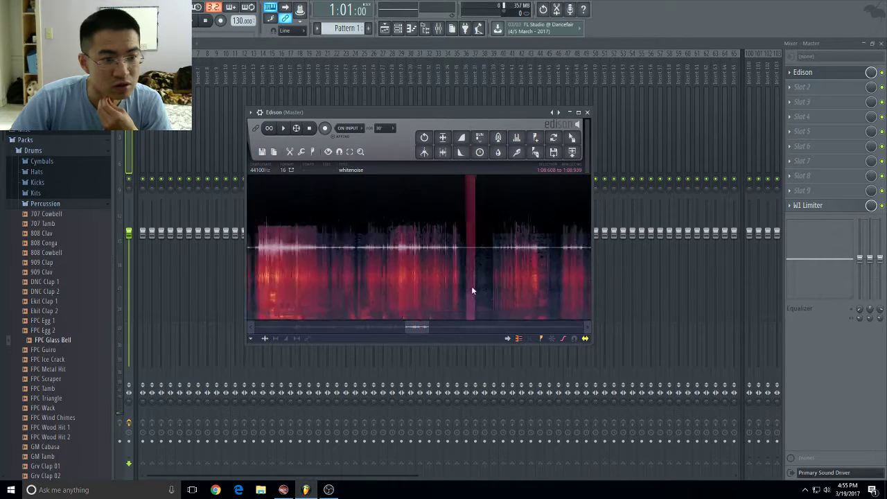
pyautogui.scroll(5, 471, 290)
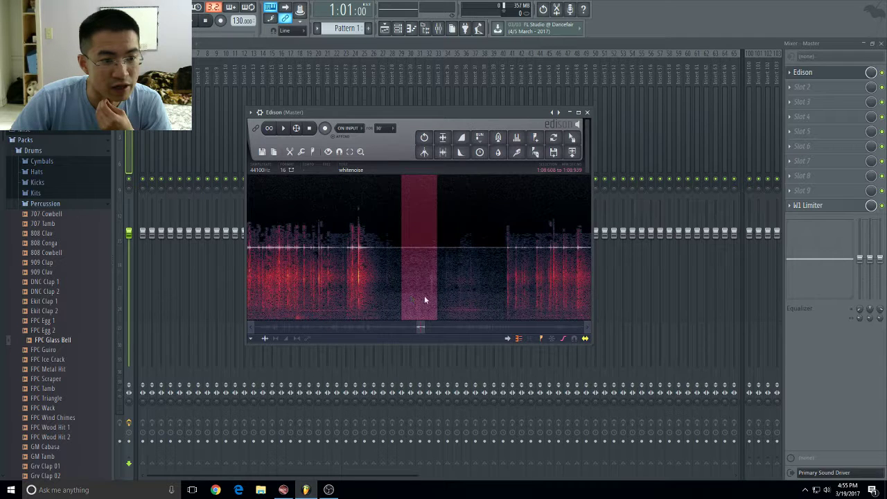
pyautogui.moveTo(437, 297); pyautogui.dragTo(412, 295)
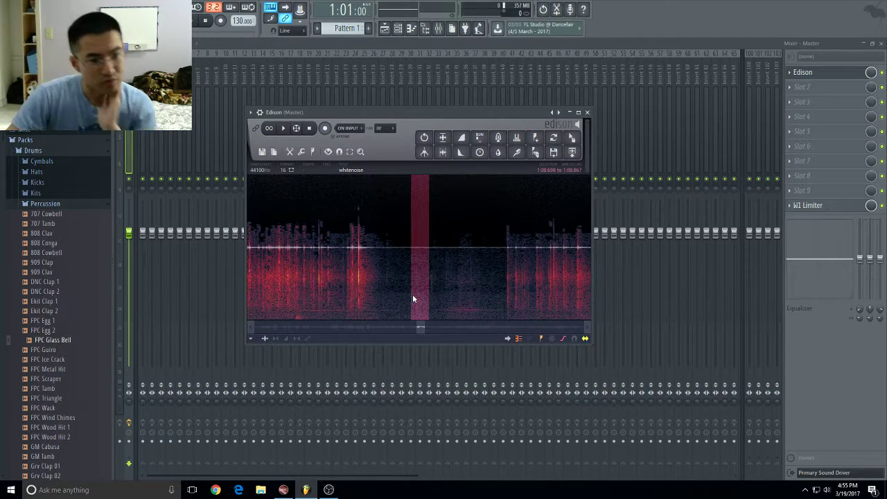
pyautogui.click(285, 129)
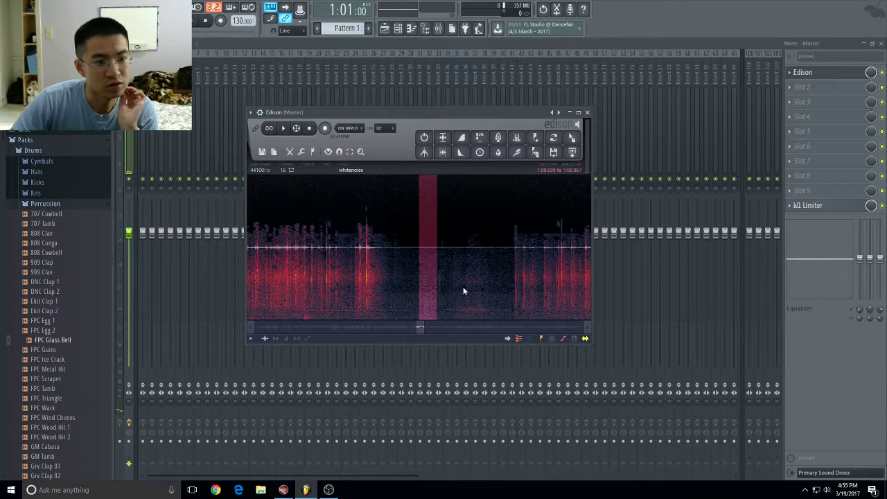
# Turn off Edison's dual view so only the spectrum of the whitenoise sample is displayed.
pyautogui.scroll(-8, 463, 291)
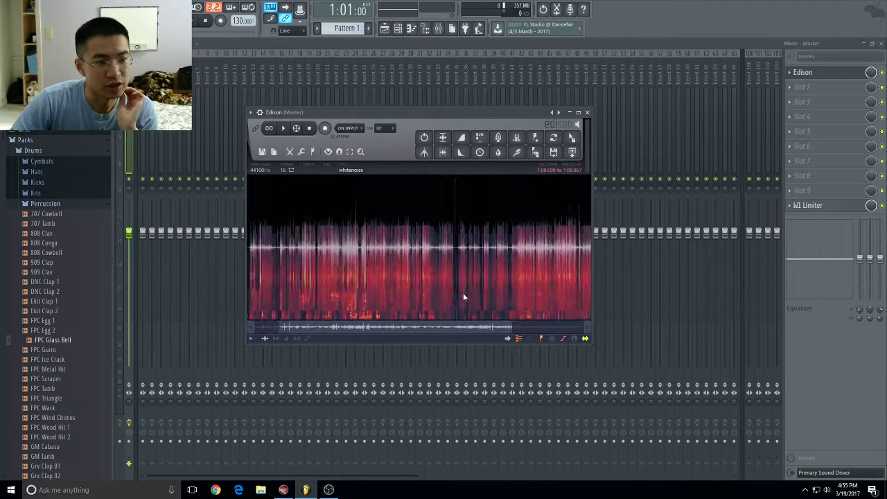
pyautogui.scroll(8, 463, 296)
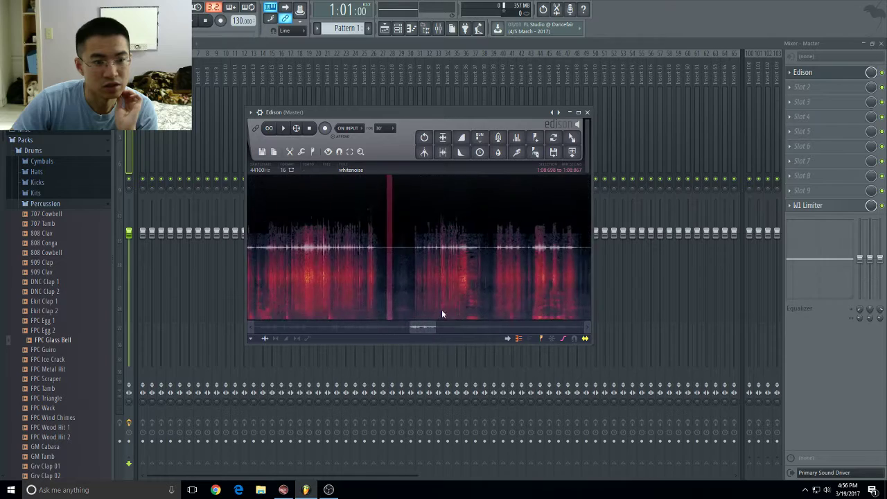
pyautogui.scroll(-3, 441, 312)
pyautogui.moveTo(436, 328); pyautogui.dragTo(301, 326)
pyautogui.scroll(-2, 369, 288)
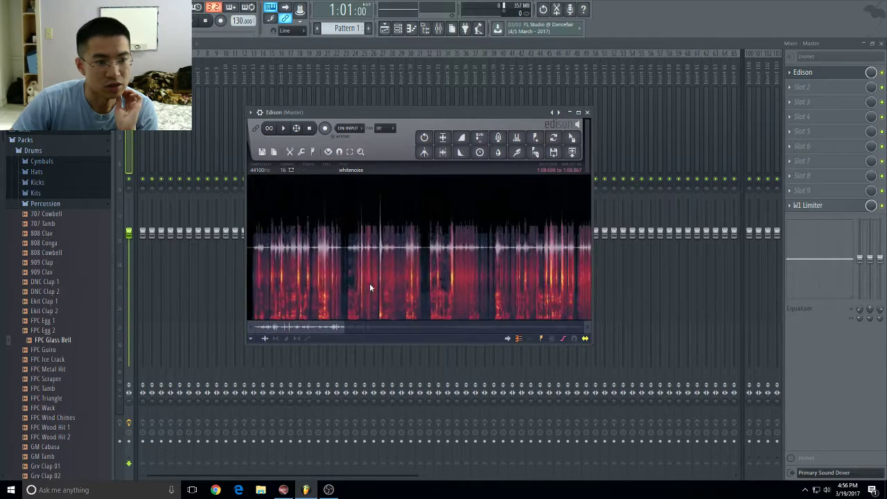
pyautogui.scroll(6, 388, 289)
pyautogui.rightClick(397, 263)
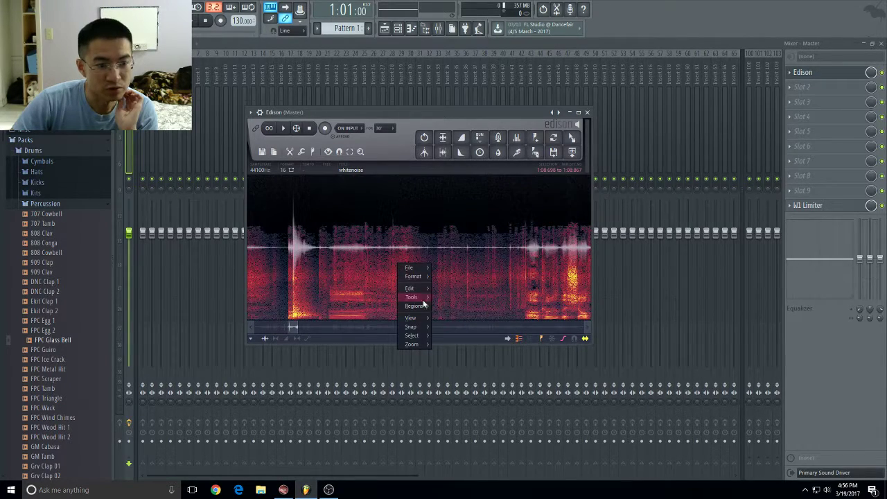
pyautogui.moveTo(420, 317)
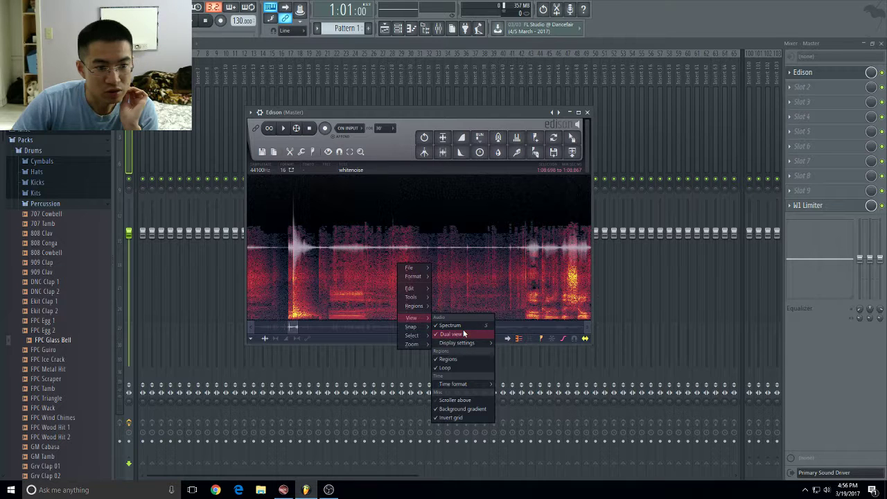
pyautogui.click(463, 336)
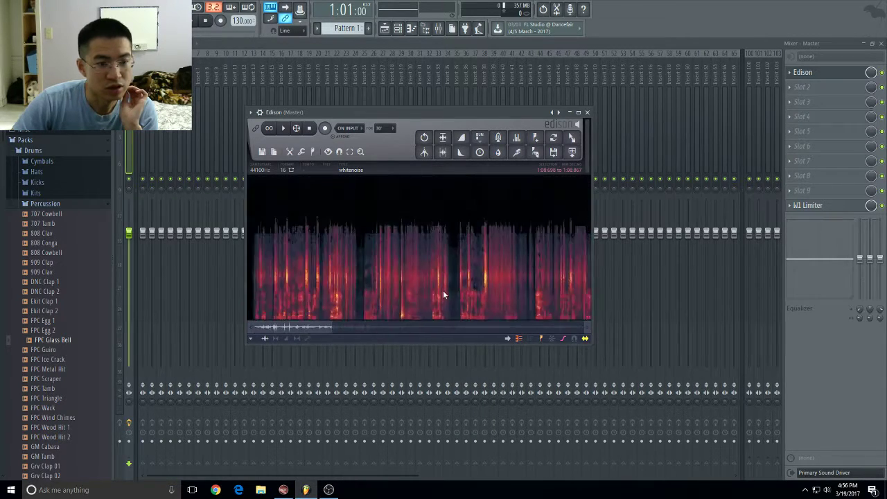
# Play the whitenoise sample from near its start and examine the gaps between spoken passages in the spectrum.
pyautogui.moveTo(363, 329); pyautogui.dragTo(285, 317)
pyautogui.click(283, 275)
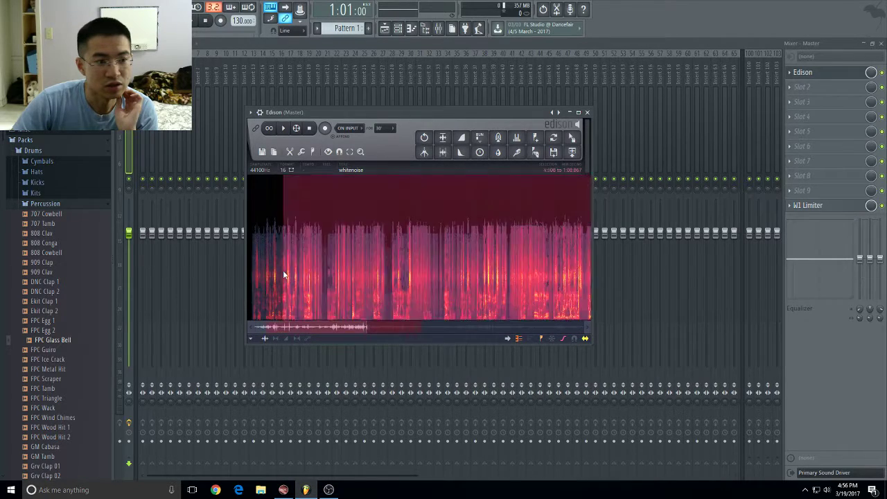
pyautogui.click(281, 130)
pyautogui.scroll(2, 399, 260)
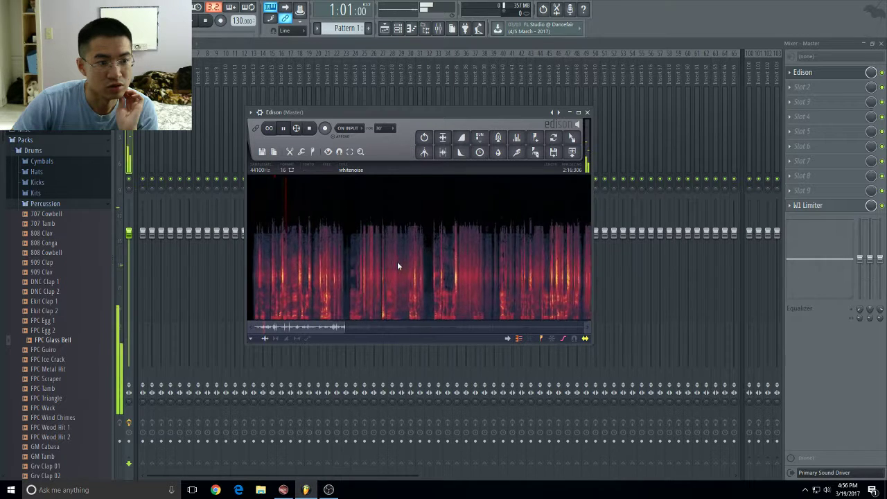
pyautogui.scroll(3, 388, 263)
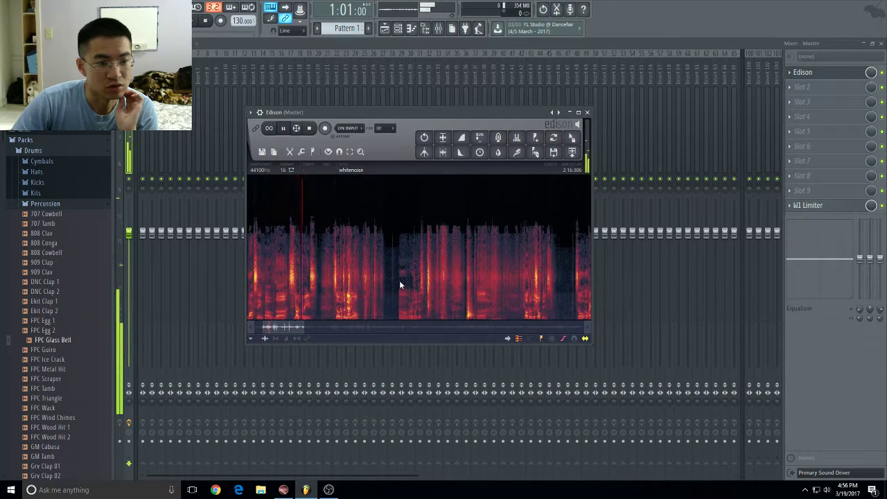
pyautogui.scroll(3, 401, 284)
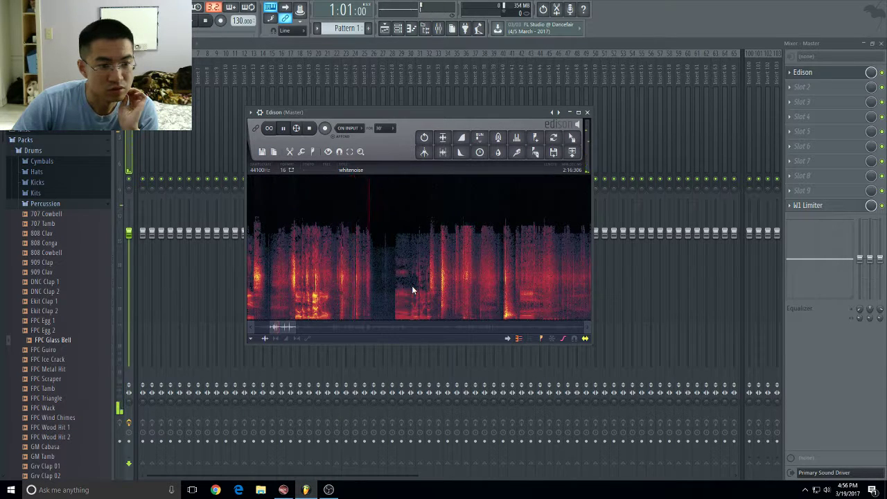
pyautogui.scroll(3, 435, 291)
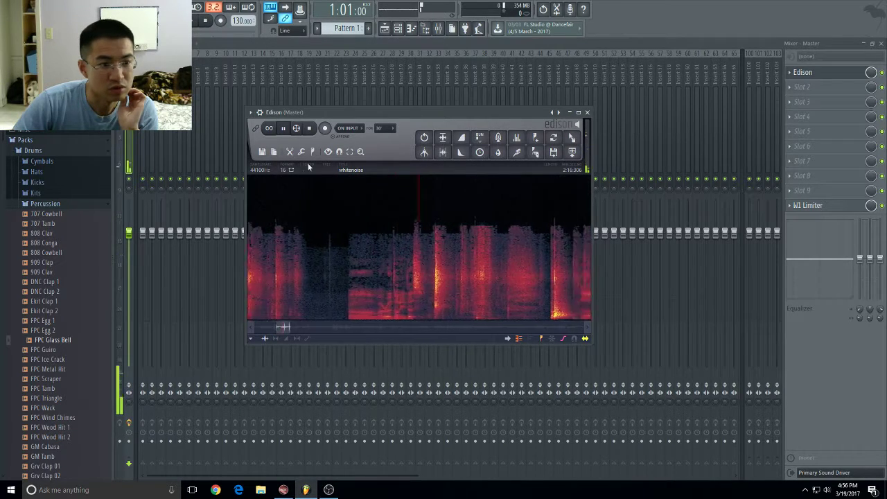
pyautogui.press('space')
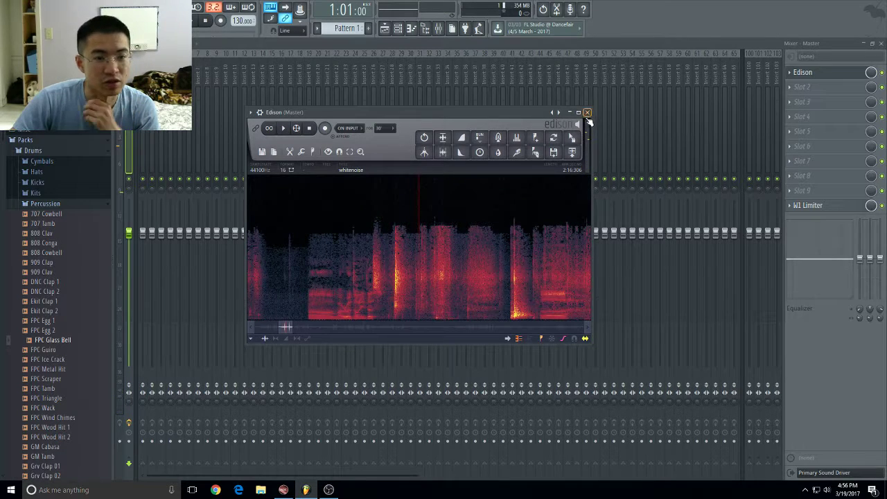
# Load youtubeExample.mp3 from the Documents folder into Edison.
pyautogui.click(263, 152)
pyautogui.click(267, 173)
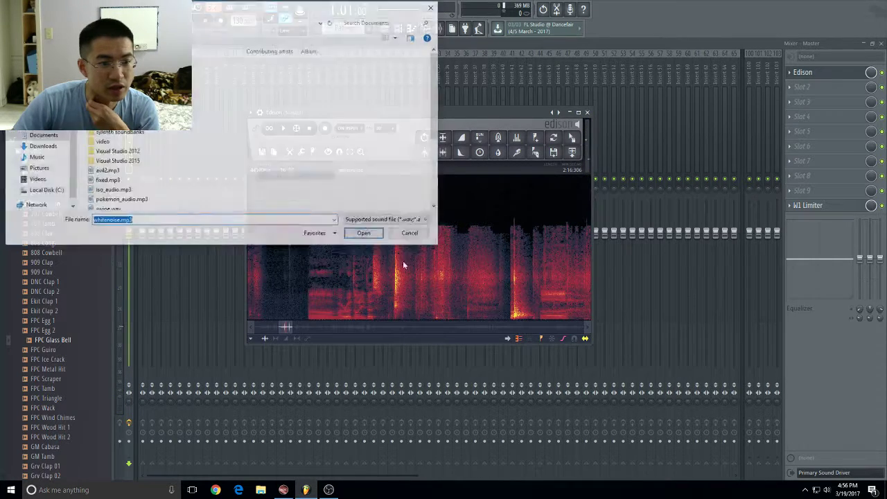
pyautogui.moveTo(435, 118); pyautogui.dragTo(435, 181)
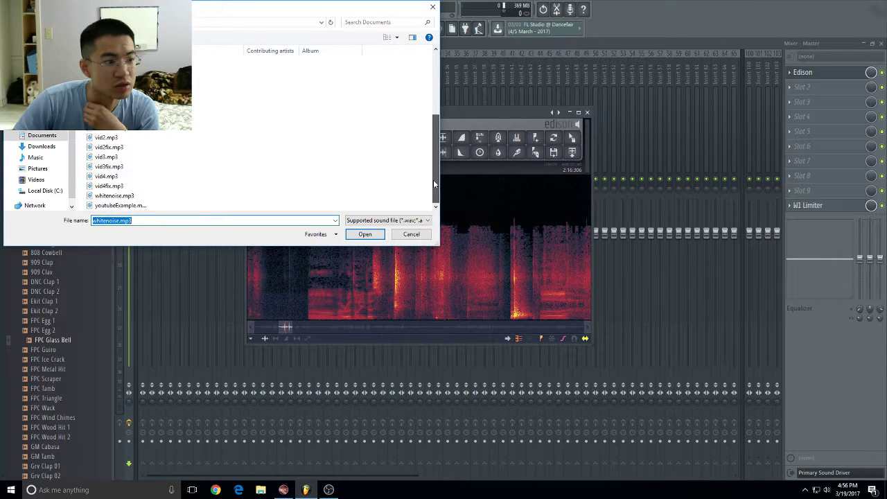
pyautogui.click(182, 206)
pyautogui.click(364, 234)
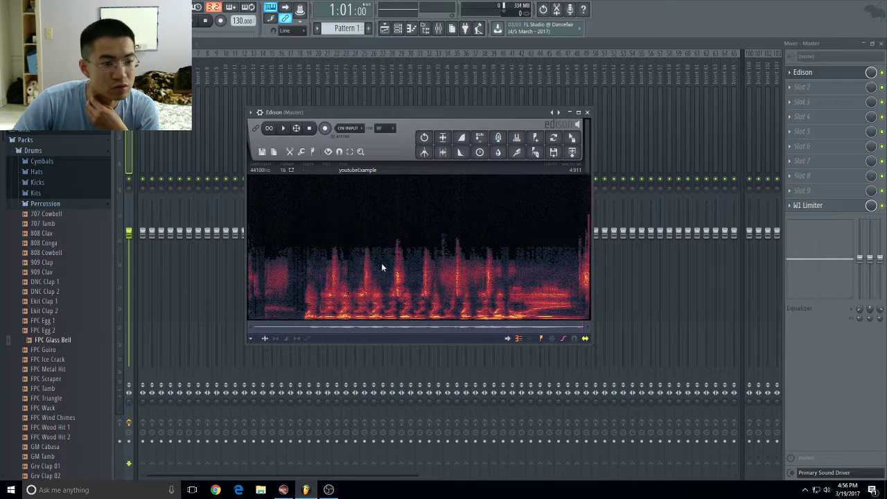
# Play the youtubeExample clip from its beginning and inspect its spectrum.
pyautogui.moveTo(483, 308)
pyautogui.mouseDown()
pyautogui.moveTo(363, 284)
pyautogui.moveTo(256, 285)
pyautogui.mouseUp()
pyautogui.click(303, 284)
pyautogui.click(257, 284)
pyautogui.click(283, 127)
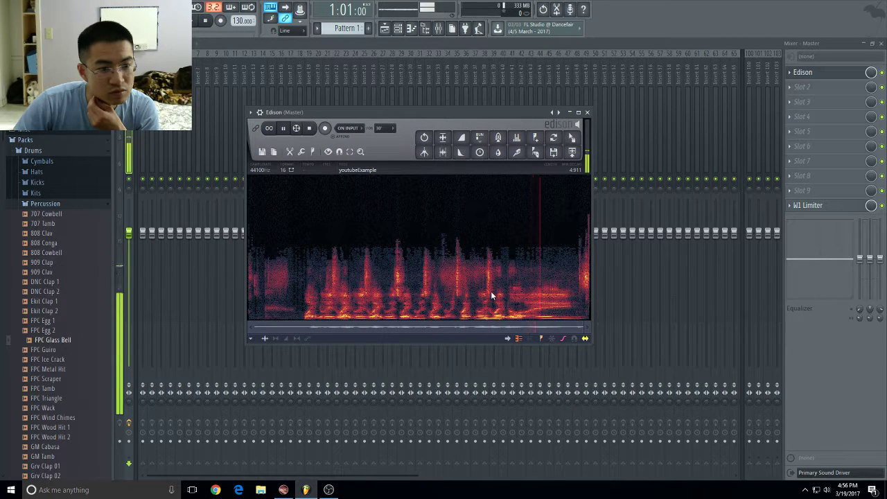
pyautogui.scroll(5, 467, 292)
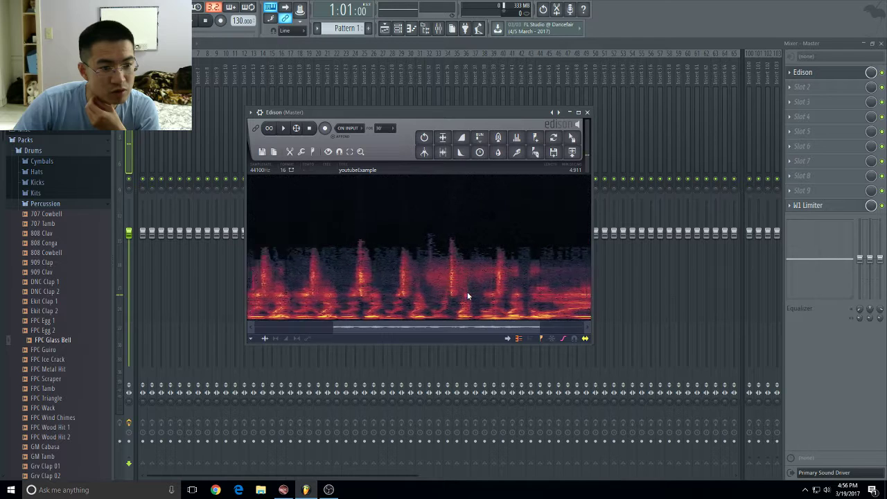
pyautogui.scroll(-5, 511, 302)
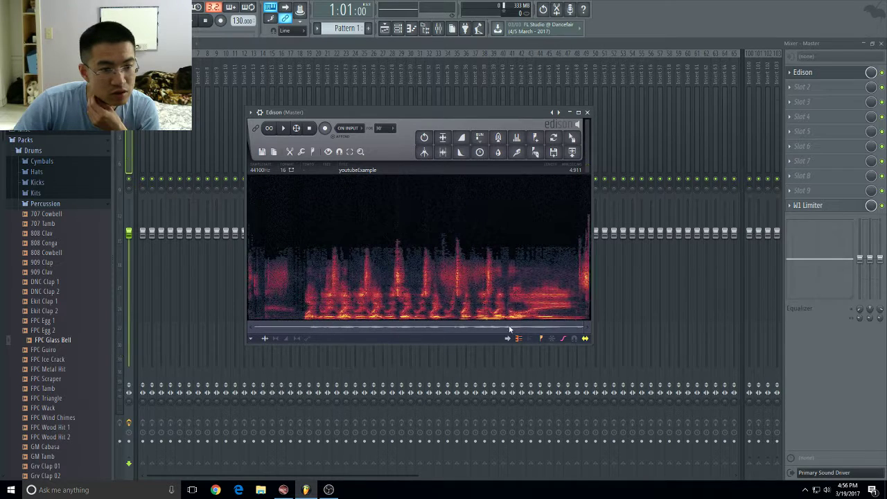
# Play the opening stretch from 0.052 to 0.541, and highlight the quiet gap from 0.706 to 0.798 and the nearly whole clip for comparison.
pyautogui.moveTo(285, 291); pyautogui.dragTo(250, 284)
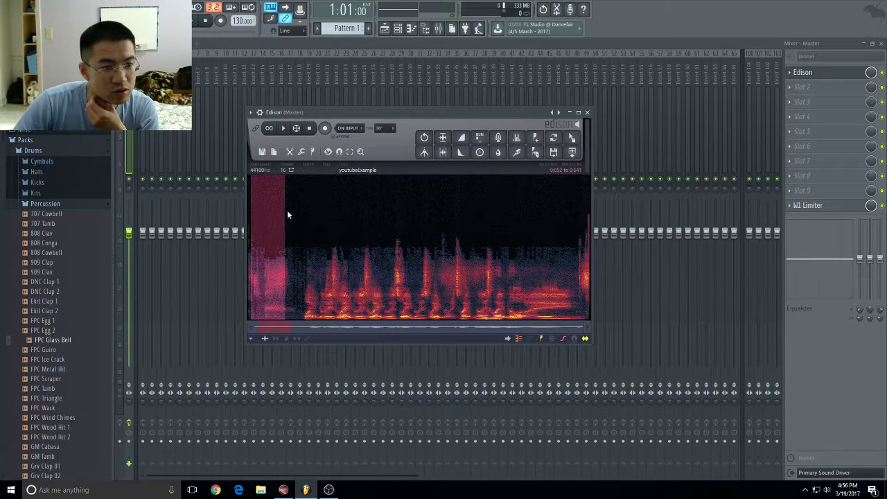
pyautogui.click(284, 128)
pyautogui.moveTo(302, 261); pyautogui.dragTo(245, 270)
pyautogui.moveTo(302, 242); pyautogui.dragTo(297, 296)
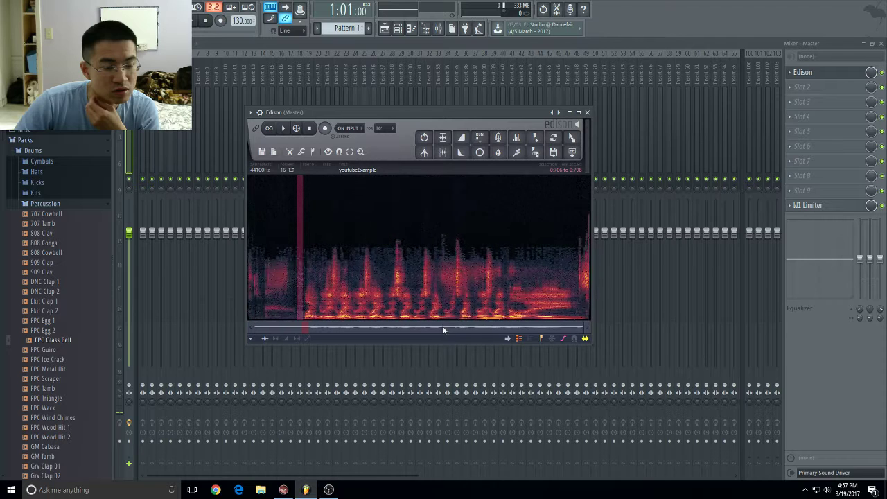
pyautogui.moveTo(298, 279); pyautogui.dragTo(587, 292)
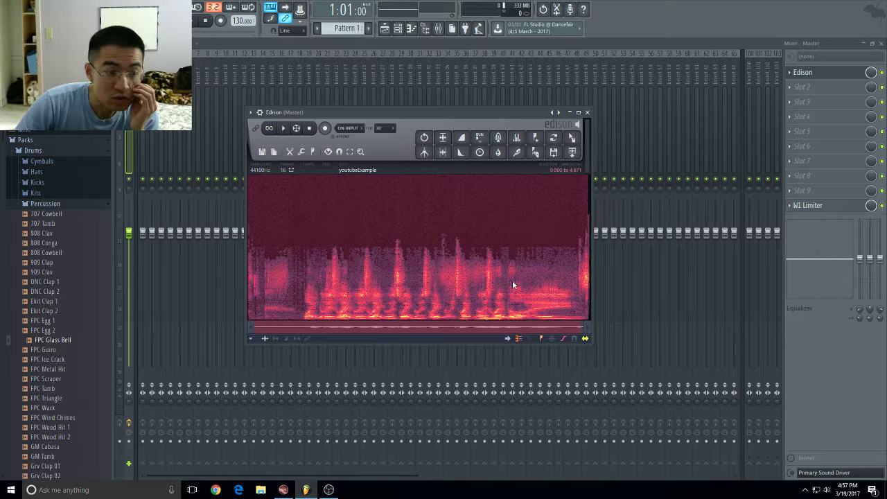
# Select the noise-only gap from 0.726 to 0.759, widen the Edison window, and acquire the selection as the noise profile.
pyautogui.moveTo(352, 280)
pyautogui.mouseDown()
pyautogui.moveTo(292, 289)
pyautogui.moveTo(299, 299)
pyautogui.mouseUp()
pyautogui.click(289, 291)
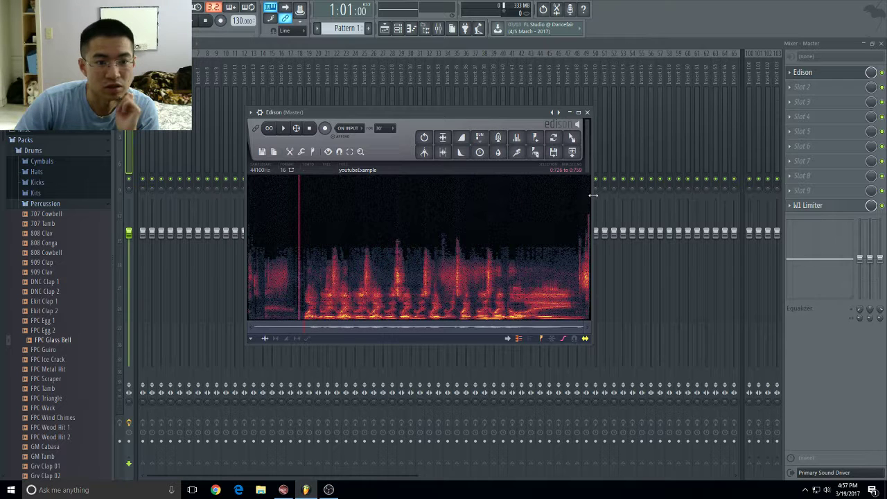
pyautogui.moveTo(593, 195); pyautogui.dragTo(707, 196)
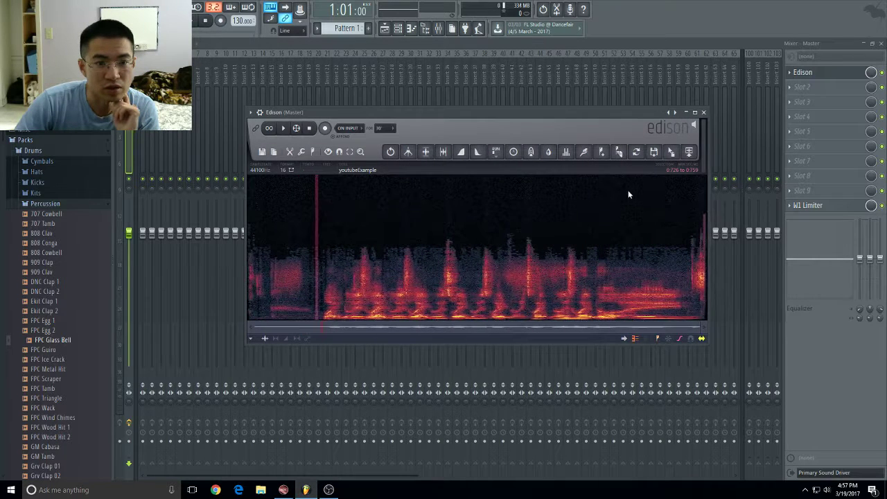
pyautogui.rightClick(587, 154)
# Select the whole clip from 0.000 to 4.911 and denoise it with the acquired noise profile.
pyautogui.click(362, 284)
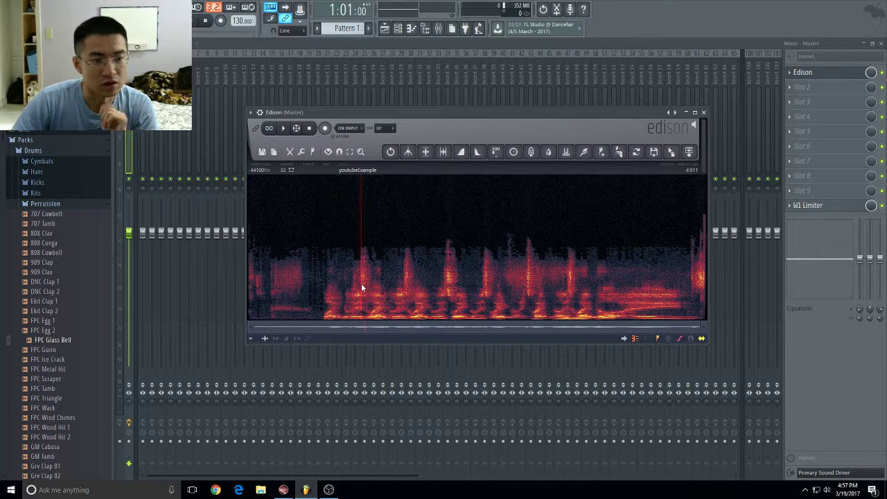
pyautogui.moveTo(369, 285); pyautogui.dragTo(707, 256)
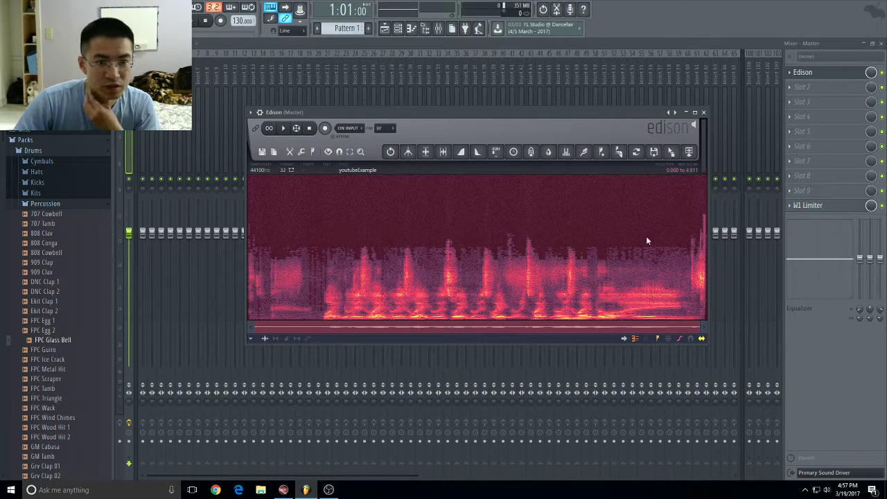
pyautogui.click(586, 152)
pyautogui.click(262, 201)
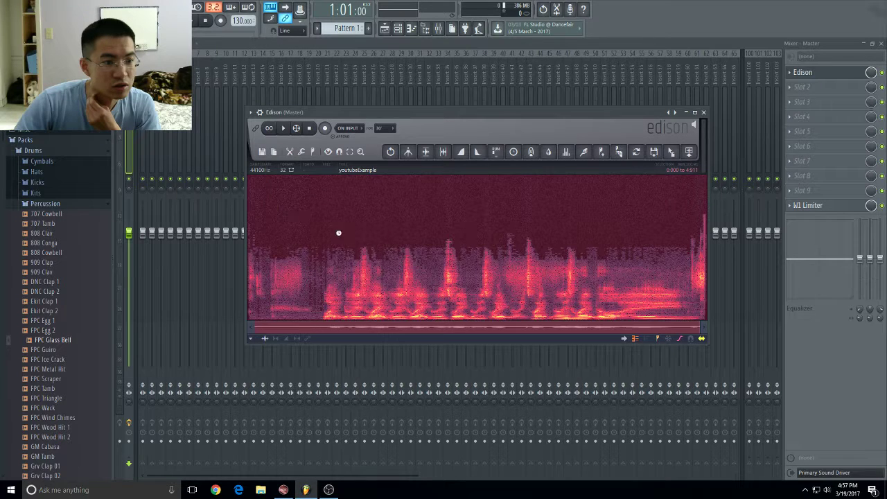
pyautogui.click(393, 272)
pyautogui.moveTo(372, 294); pyautogui.dragTo(253, 291)
pyautogui.moveTo(326, 285); pyautogui.dragTo(715, 324)
pyautogui.moveTo(310, 308); pyautogui.dragTo(209, 302)
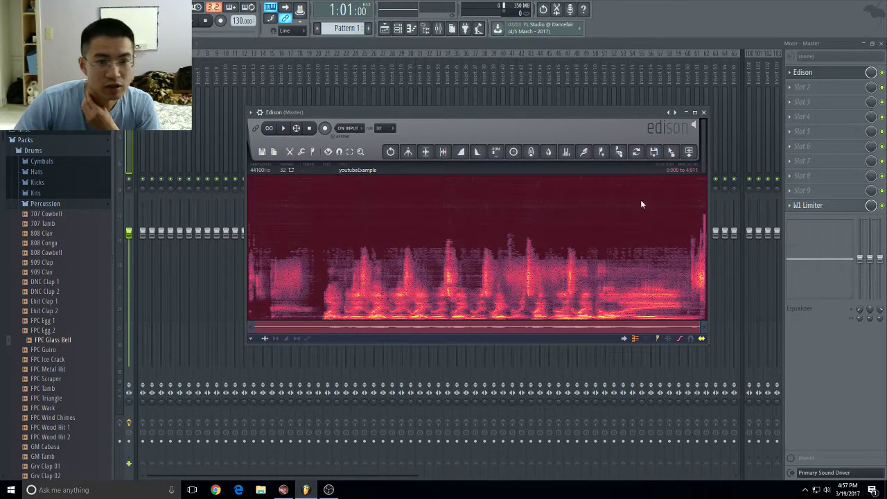
# Send the cleaned clip to the playlist as an audio clip and play it back.
pyautogui.click(689, 155)
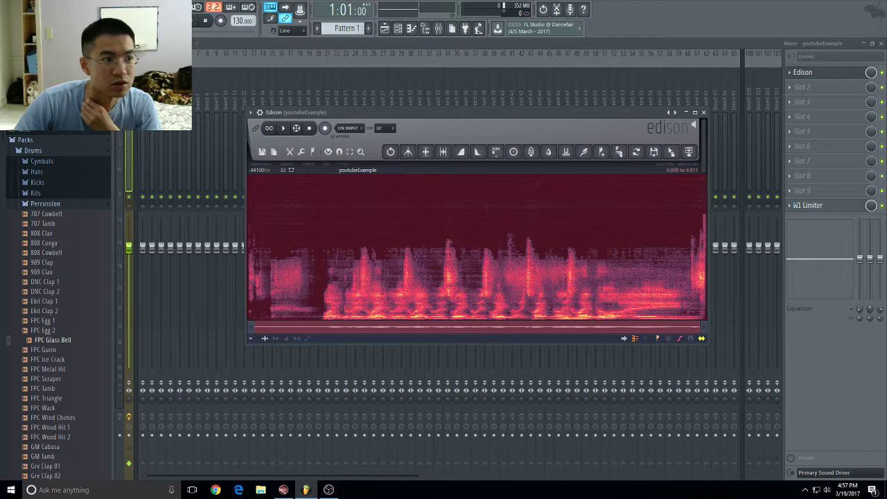
pyautogui.hotkey('alt', 'v')
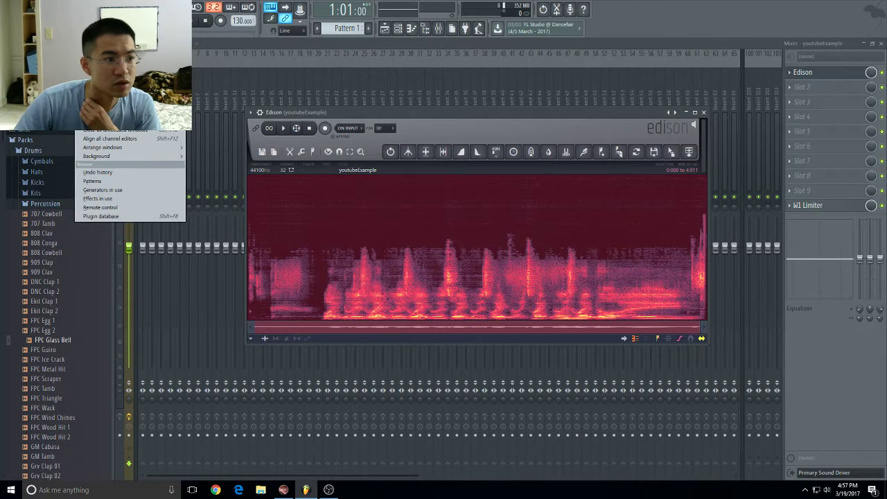
pyautogui.press('F5')
pyautogui.press('space')
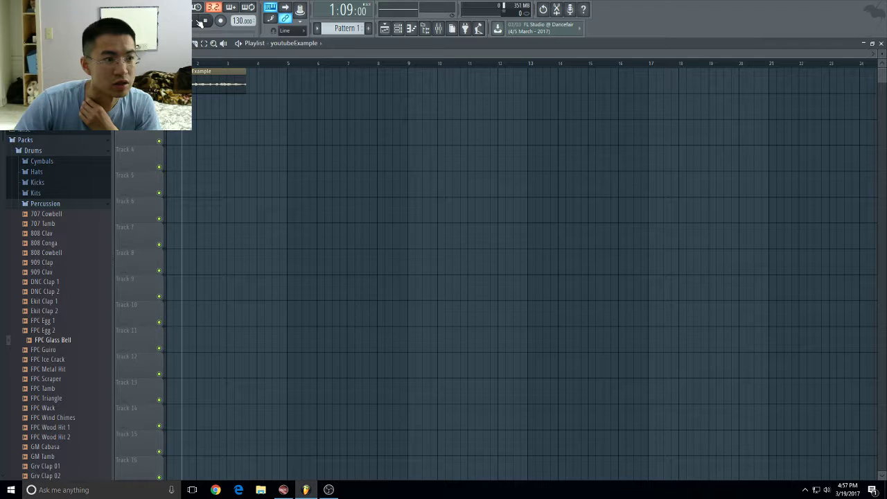
pyautogui.click(881, 43)
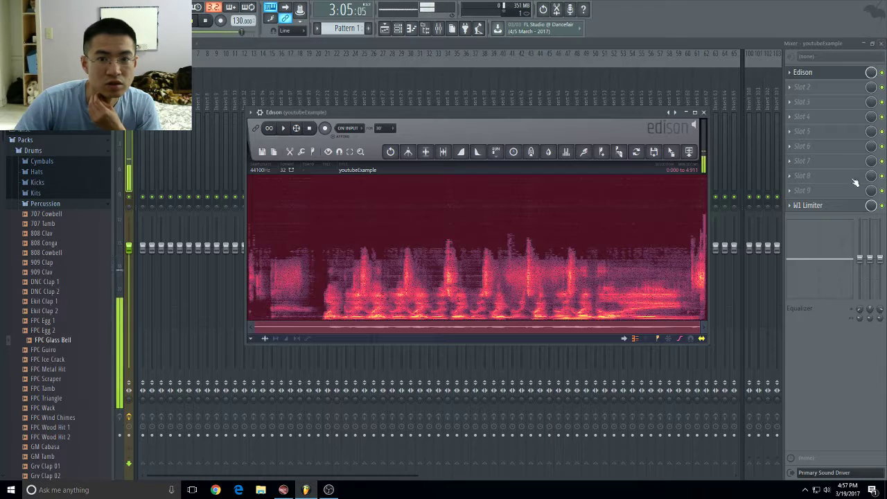
# Add Fruity Parametric EQ 2 to the second slot of the master mixer track and load a preset with low and high cuts.
pyautogui.click(790, 101)
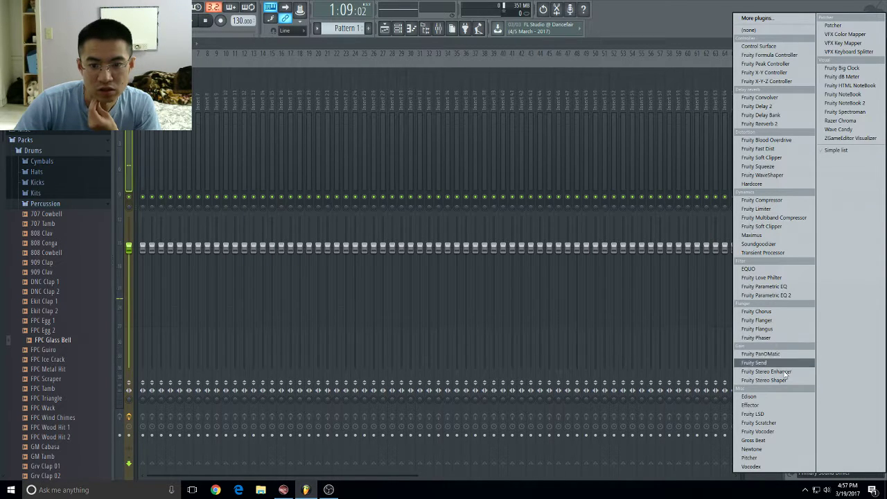
pyautogui.click(796, 295)
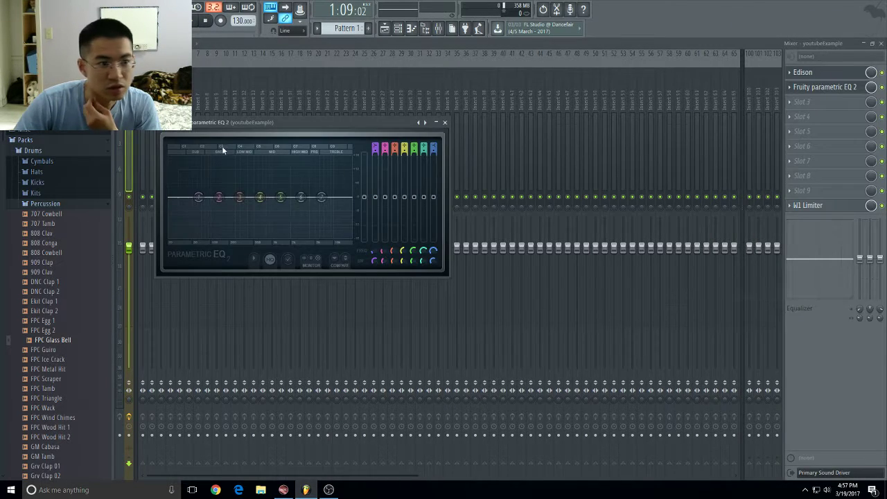
pyautogui.click(160, 123)
pyautogui.moveTo(208, 149)
pyautogui.click(271, 166)
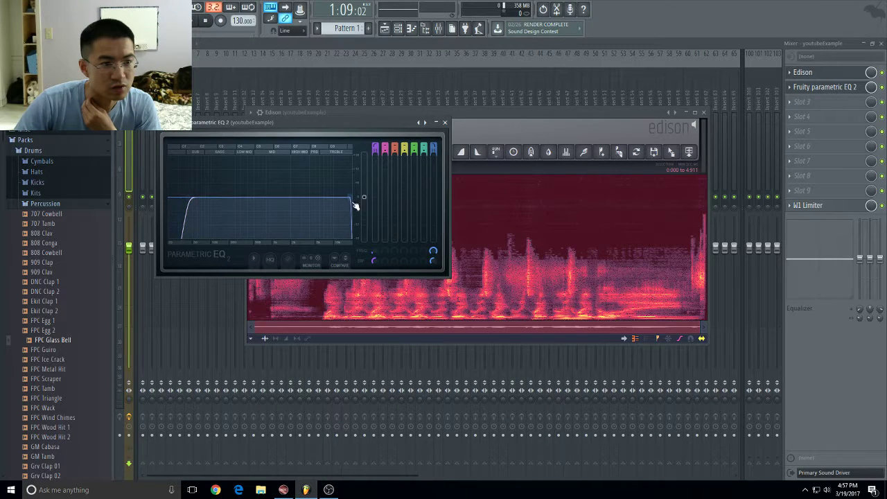
# Narrow the equalizer's pass band by lowering the high-cut frequency and raising the low-cut frequency.
pyautogui.moveTo(350, 197); pyautogui.dragTo(339, 198)
pyautogui.moveTo(185, 197); pyautogui.dragTo(205, 197)
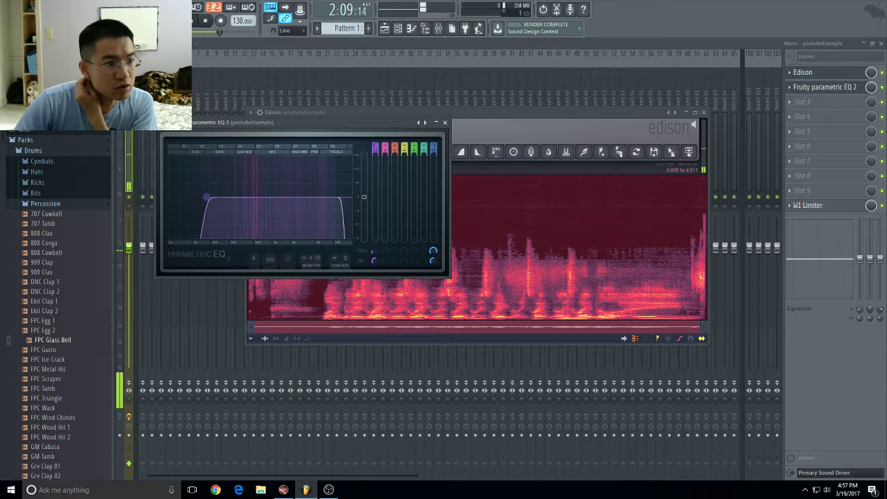
# Lower both the high-cut and low-cut frequencies of Fruity Parametric EQ 2 slightly, and close the Edison and equalizer windows.
pyautogui.moveTo(343, 197); pyautogui.dragTo(331, 197)
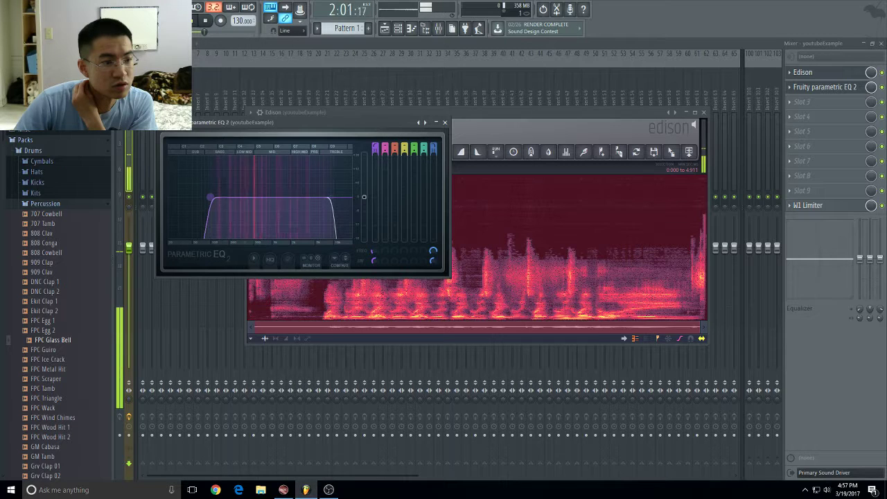
pyautogui.moveTo(210, 197); pyautogui.dragTo(205, 198)
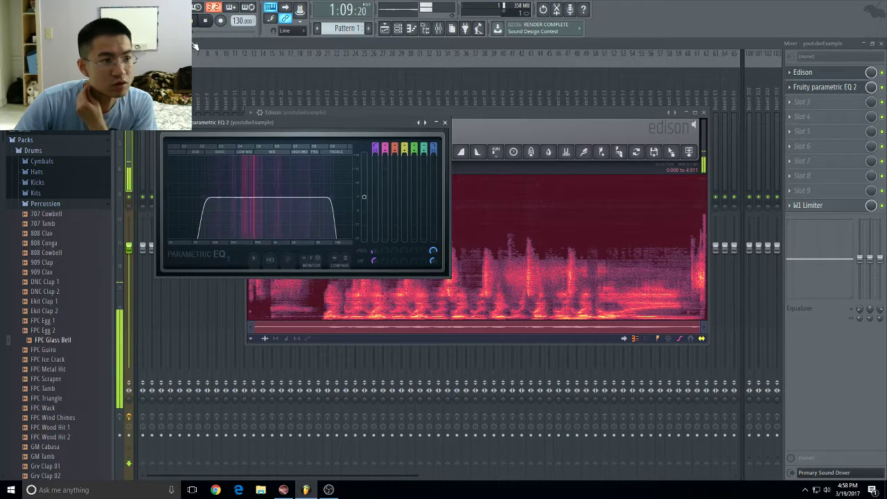
pyautogui.click(580, 139)
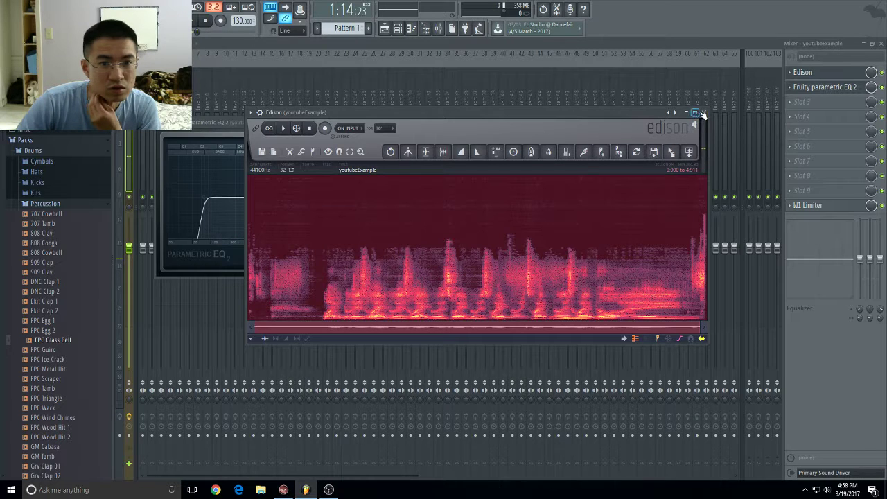
pyautogui.click(702, 113)
pyautogui.click(832, 89)
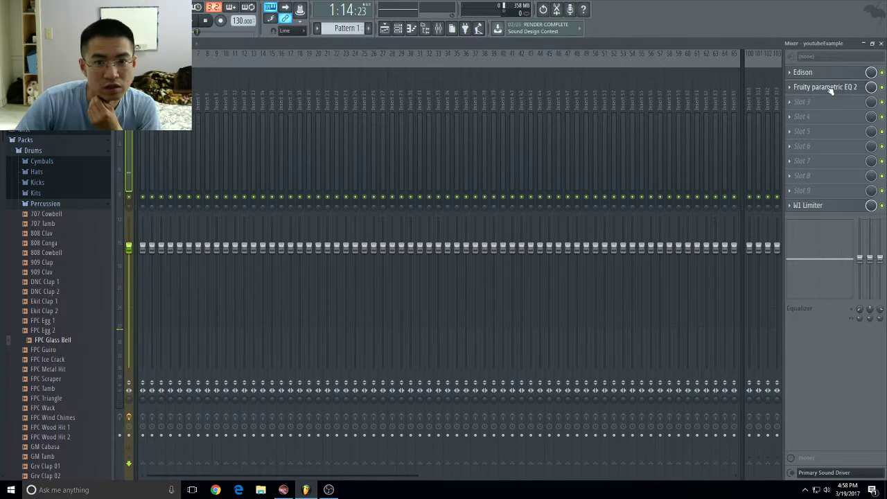
# Set the threshold of the W1 Limiter on the master track to -15.1 dB and close its window.
pyautogui.click(841, 206)
pyautogui.click(843, 210)
pyautogui.click(842, 212)
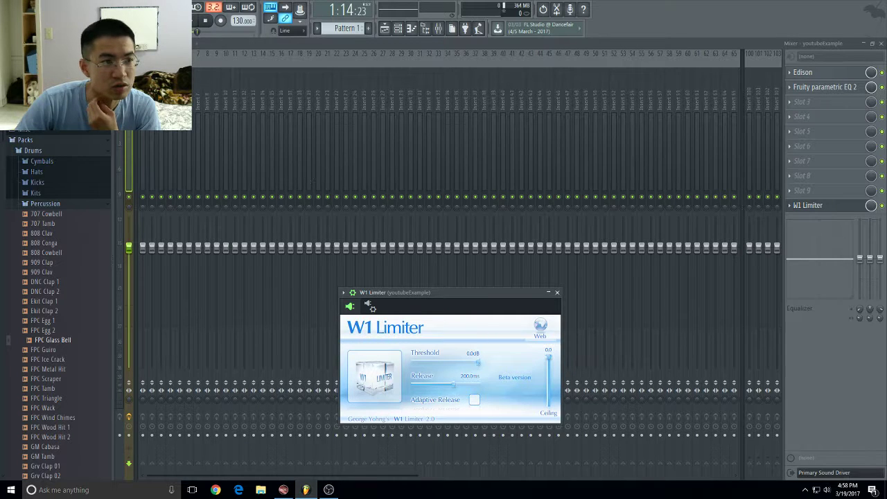
pyautogui.moveTo(478, 363); pyautogui.dragTo(440, 371)
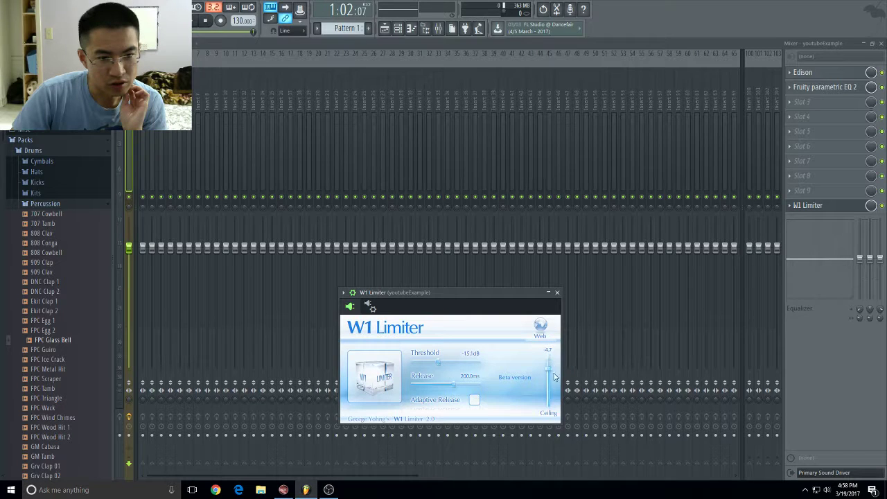
pyautogui.click(556, 292)
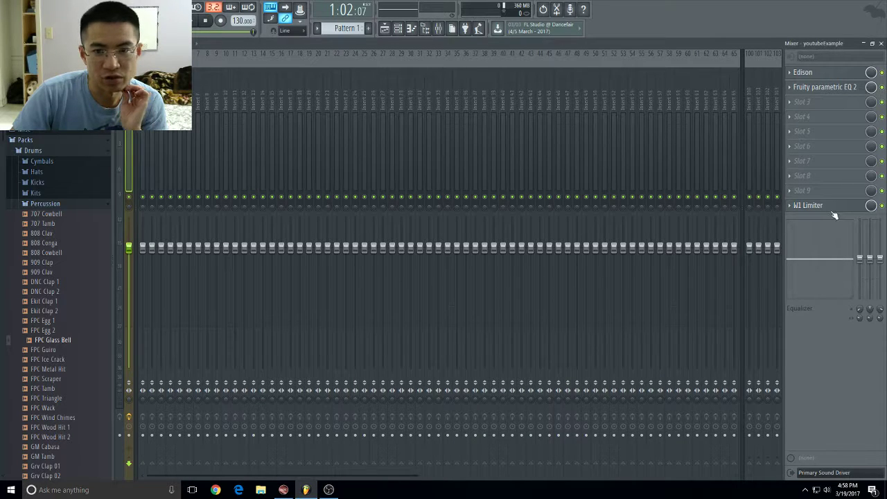
# Bypass the W1 Limiter, play the clip, and try adjusting the master track's volume fader.
pyautogui.click(882, 206)
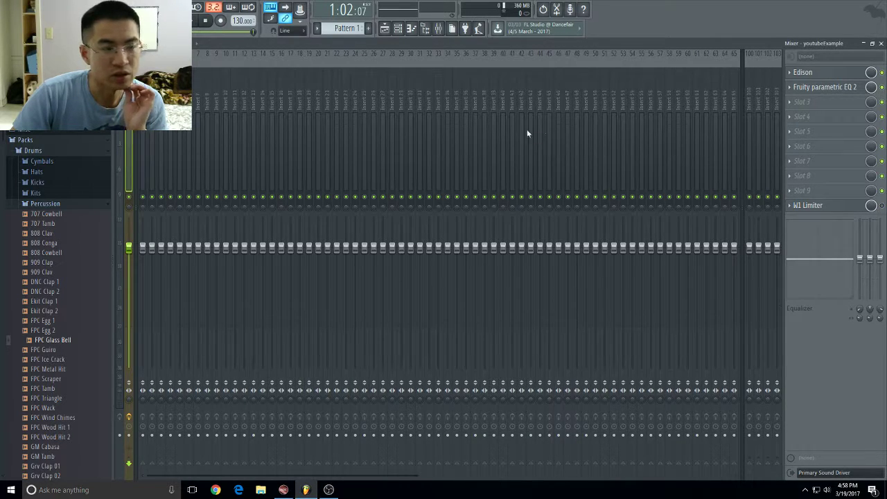
pyautogui.click(194, 23)
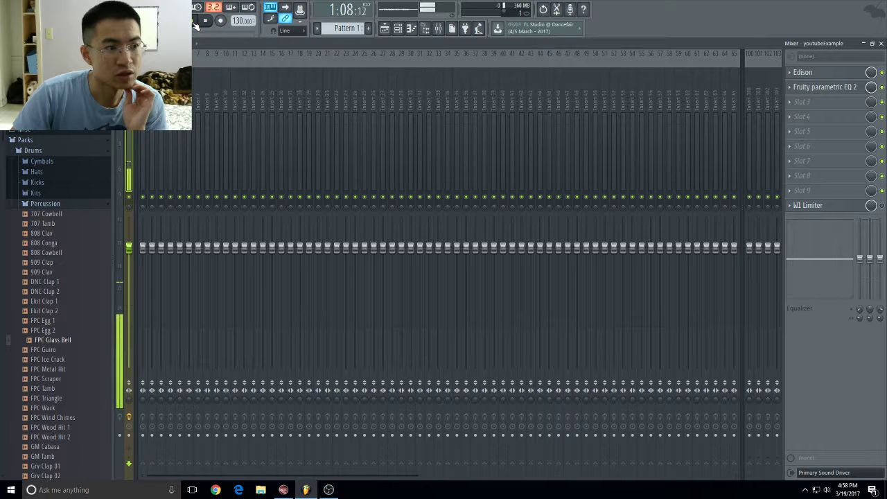
pyautogui.moveTo(130, 251)
pyautogui.mouseDown()
pyautogui.moveTo(129, 219)
pyautogui.moveTo(129, 246)
pyautogui.mouseUp()
pyautogui.rightClick(129, 250)
pyautogui.click(141, 254)
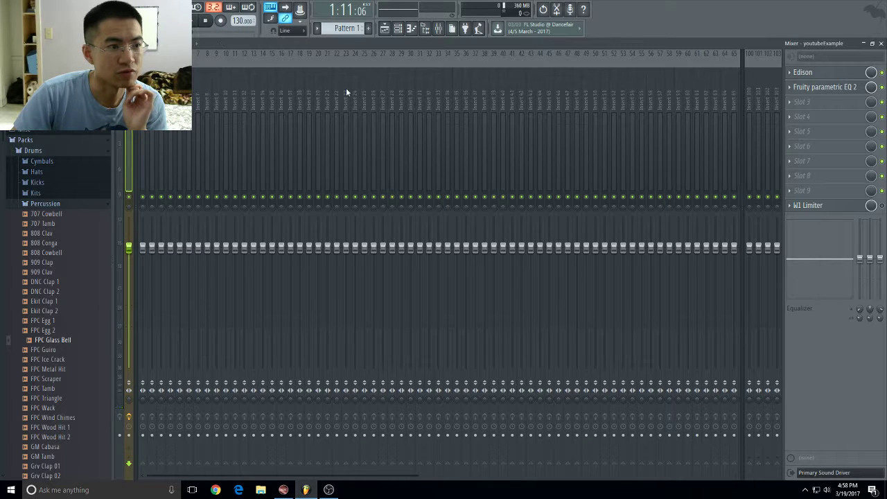
# Open the channel settings of the youtubeExample audio clip and route it to mixer track 1.
pyautogui.click(872, 43)
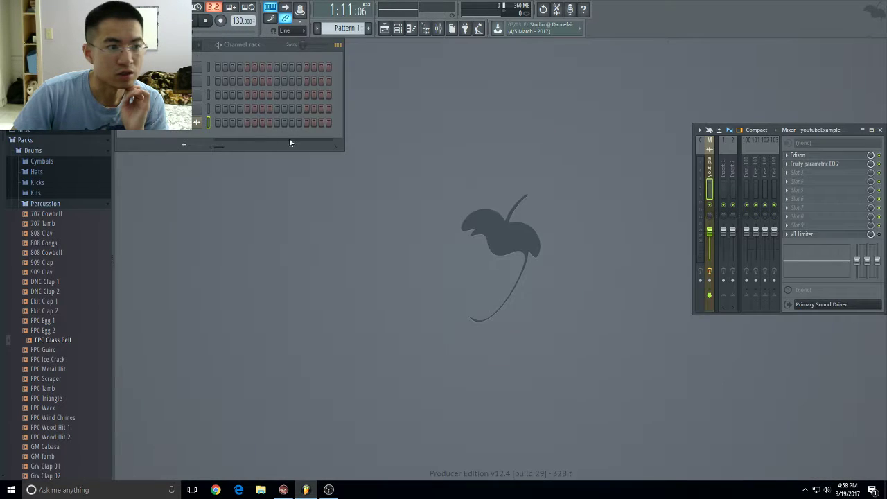
pyautogui.click(197, 122)
pyautogui.click(392, 127)
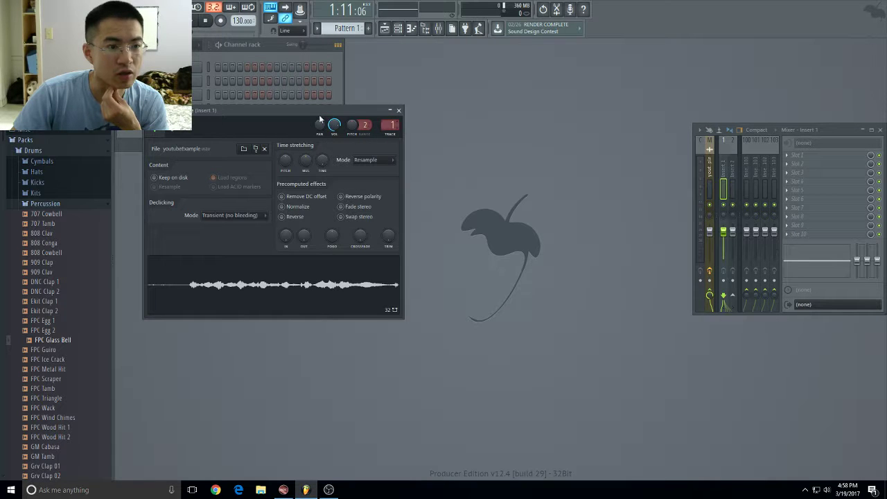
# Move the mixer window next to the clip's channel settings and maximize it again.
pyautogui.click(83, 7)
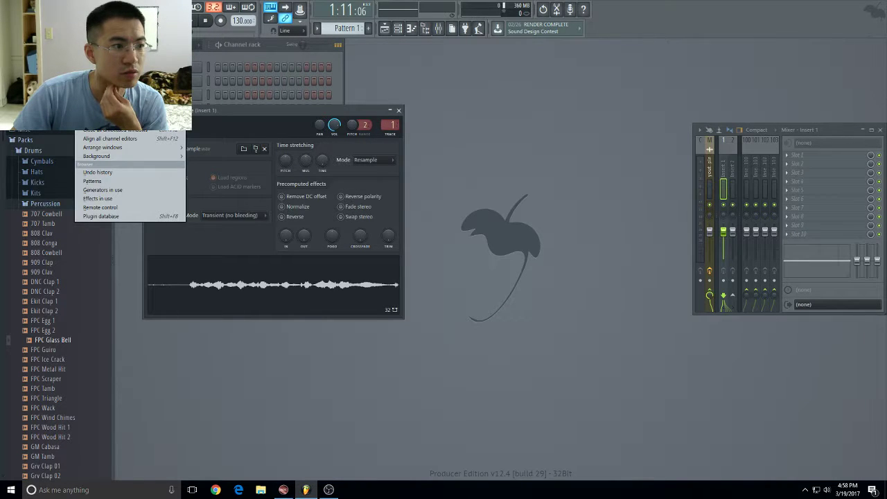
pyautogui.click(438, 28)
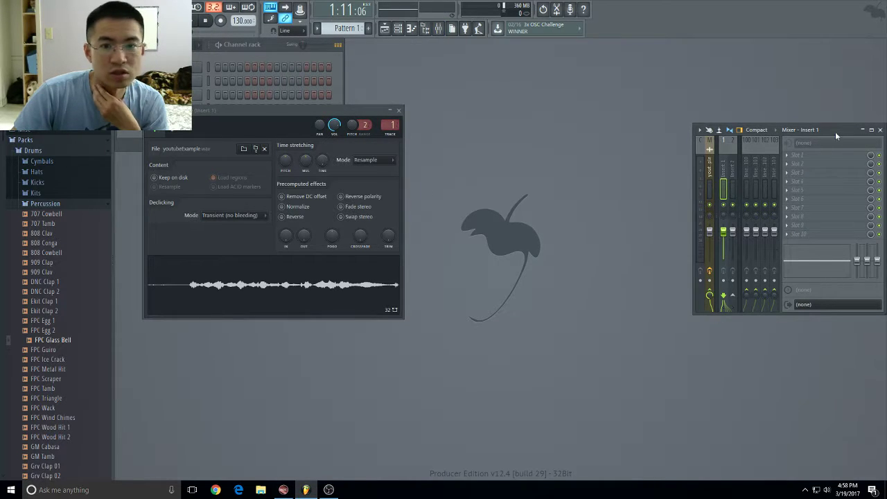
pyautogui.moveTo(834, 132); pyautogui.dragTo(436, 133)
pyautogui.moveTo(487, 226); pyautogui.dragTo(861, 228)
pyautogui.moveTo(625, 131); pyautogui.dragTo(600, 131)
pyautogui.doubleClick(599, 130)
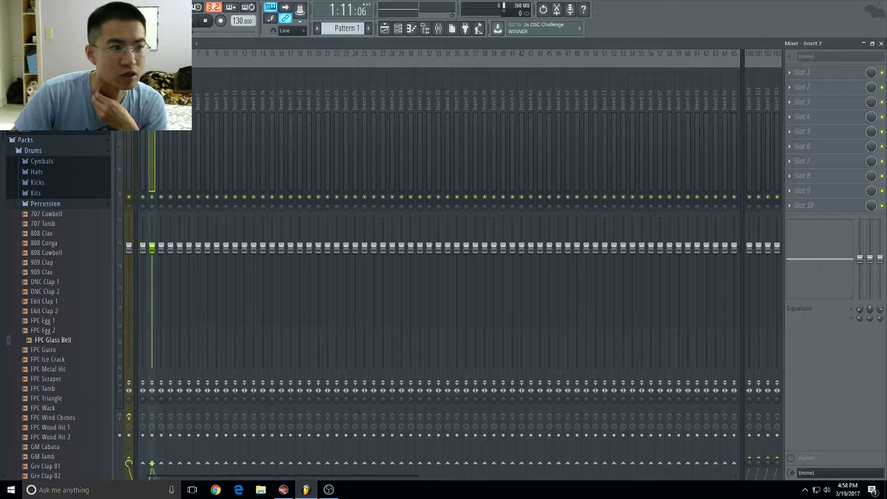
# Play the clip through Insert 1 and try adjusting that track's volume fader.
pyautogui.press('space')
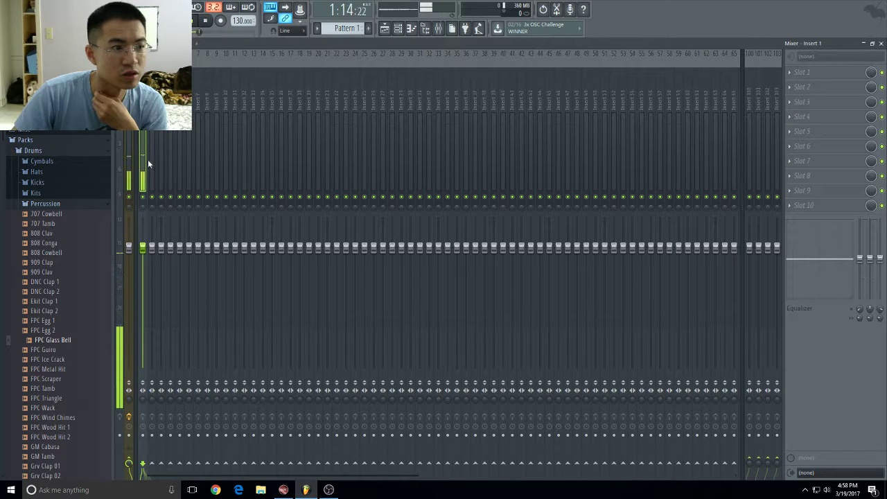
pyautogui.moveTo(142, 219); pyautogui.dragTo(143, 246)
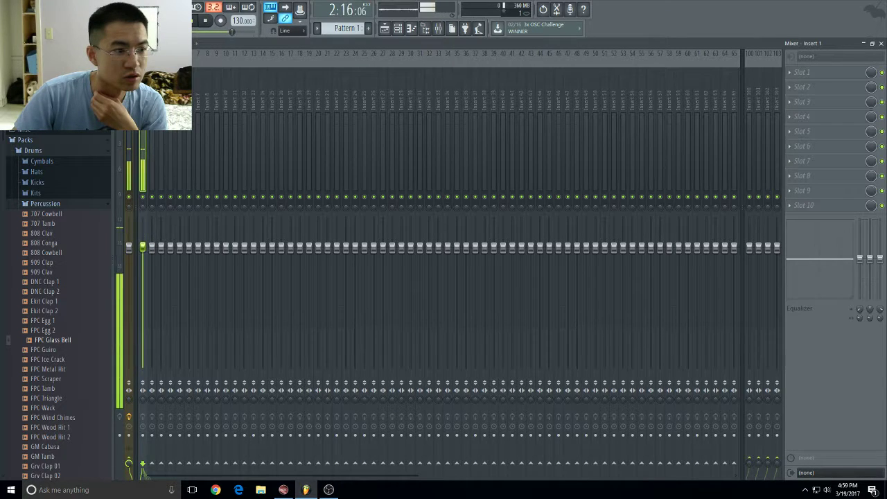
pyautogui.rightClick(144, 247)
pyautogui.press('Escape')
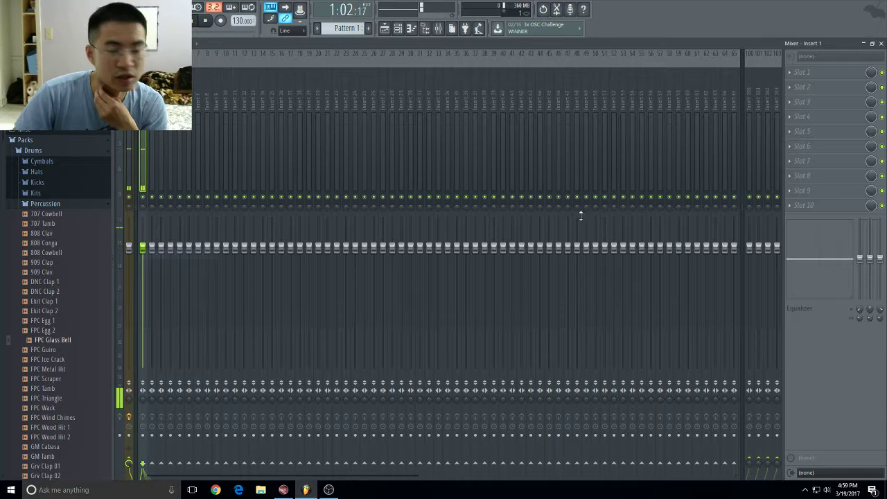
# Add Fruity Compressor to Insert 1's first slot with a -25.0 dB threshold and 5.1:1 ratio, and raise its gain.
pyautogui.click(814, 75)
pyautogui.click(761, 200)
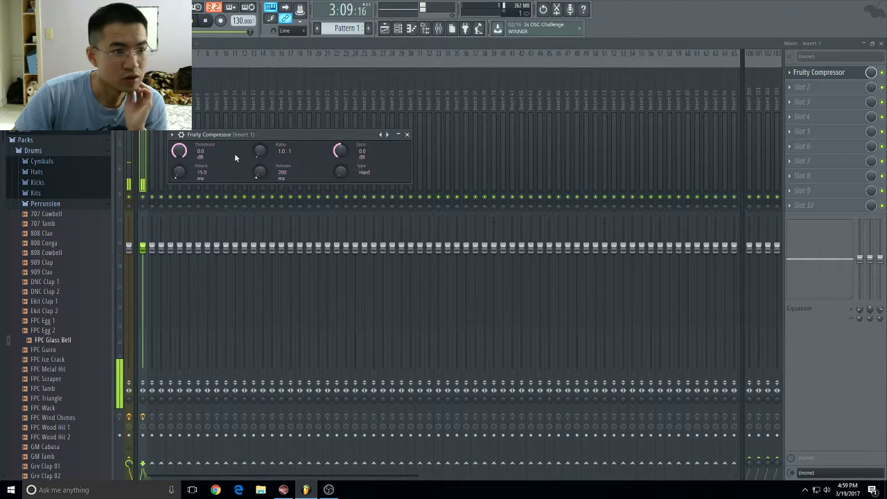
pyautogui.moveTo(179, 151); pyautogui.dragTo(179, 182)
pyautogui.moveTo(253, 157); pyautogui.dragTo(253, 135)
pyautogui.moveTo(181, 156); pyautogui.dragTo(181, 168)
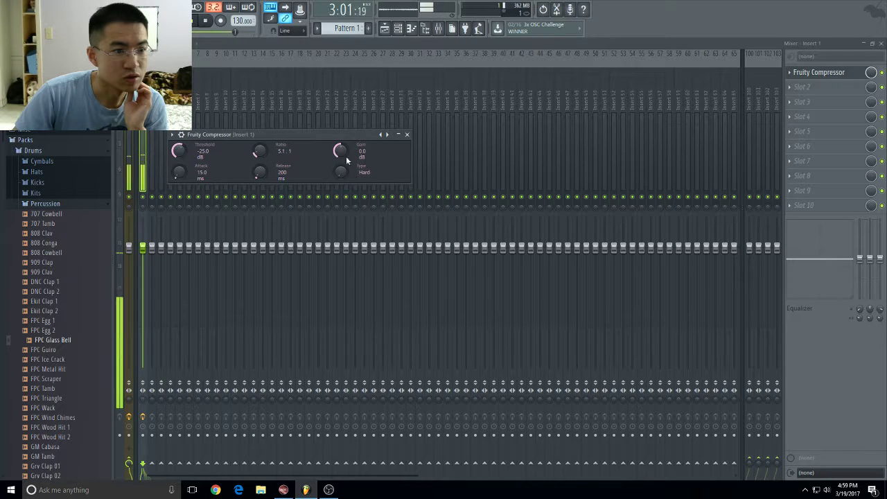
pyautogui.moveTo(344, 155); pyautogui.dragTo(340, 116)
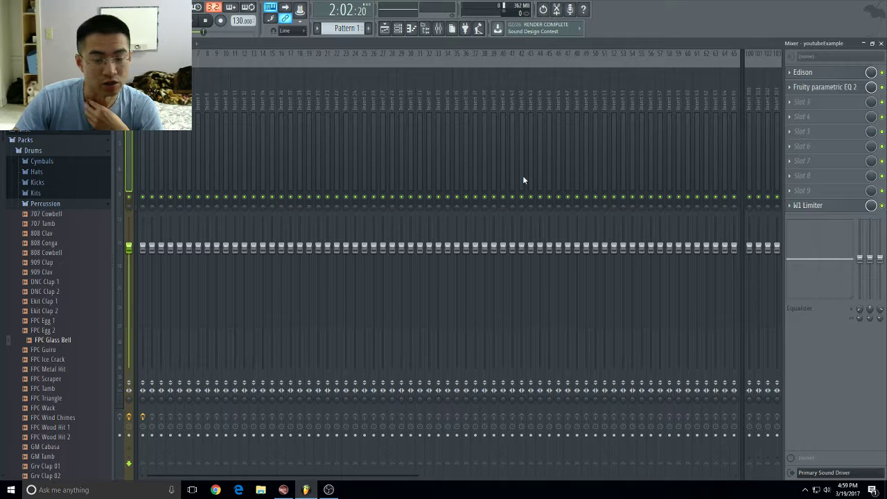
# Play the compressed clip, remove Fruity Compressor from Insert 1, and play it again with the master track selected.
pyautogui.click(192, 21)
pyautogui.click(143, 121)
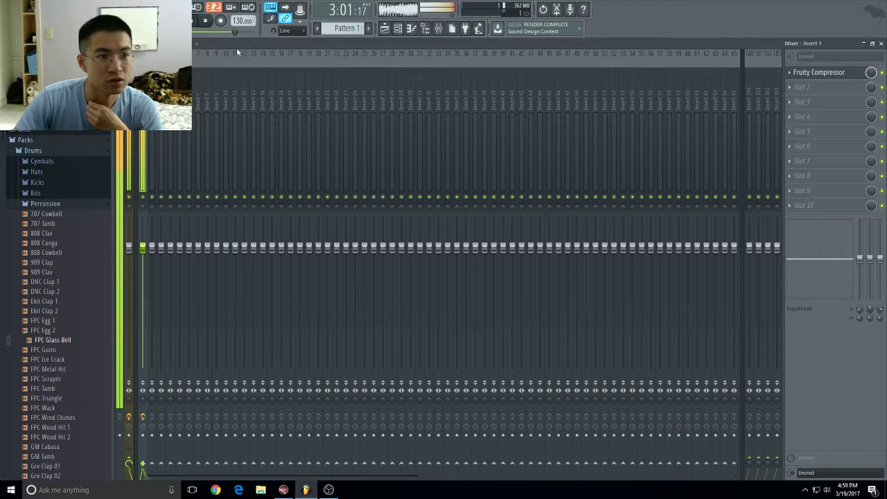
pyautogui.click(789, 73)
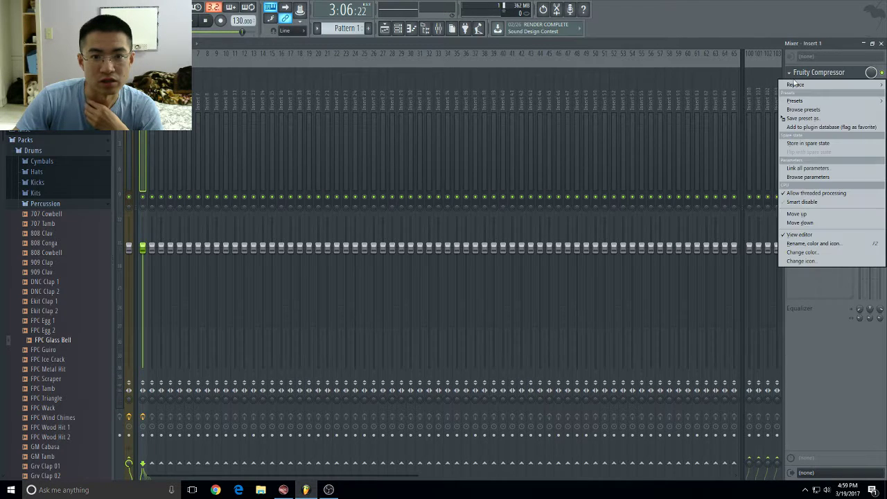
pyautogui.moveTo(795, 84)
pyautogui.click(736, 31)
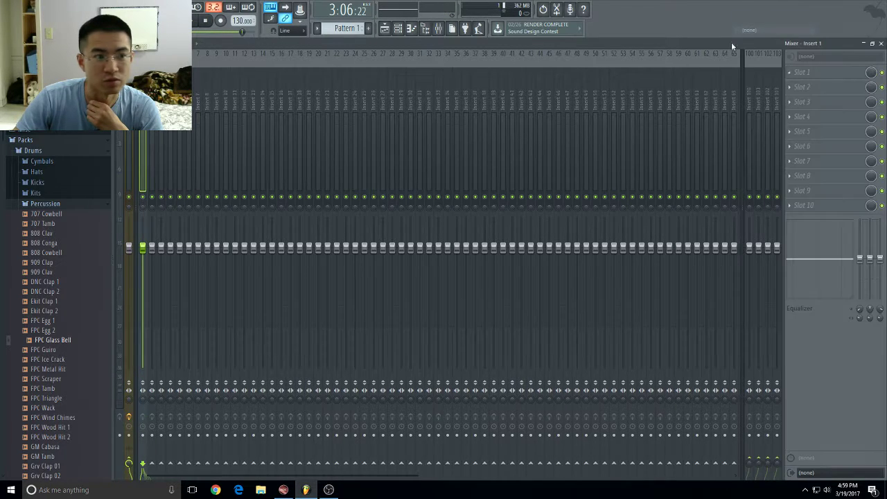
pyautogui.press('Left')
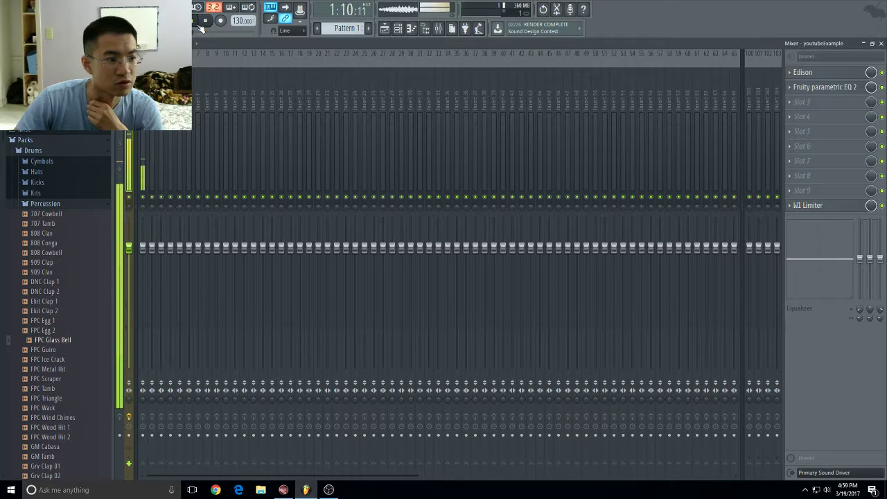
pyautogui.click(190, 20)
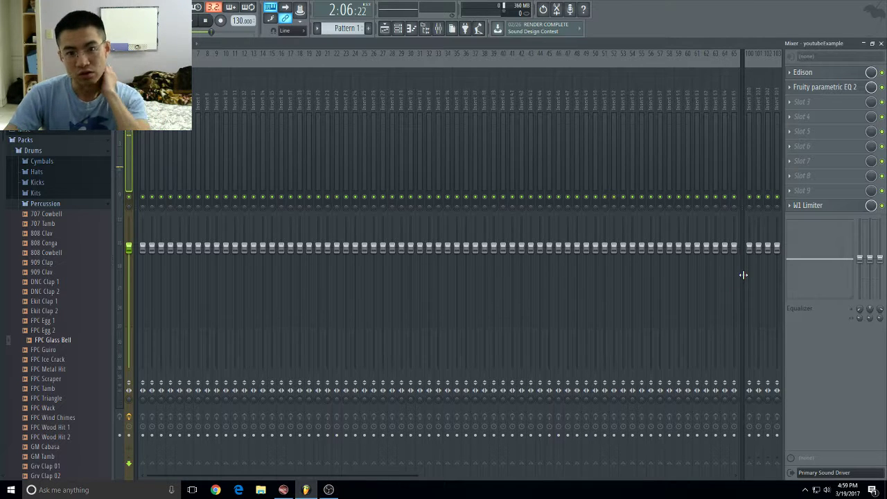
# View the module list in iZotope RX 5 Advanced Audio Editor, and return to FL Studio to check the W1 Limiter settings.
pyautogui.click(283, 489)
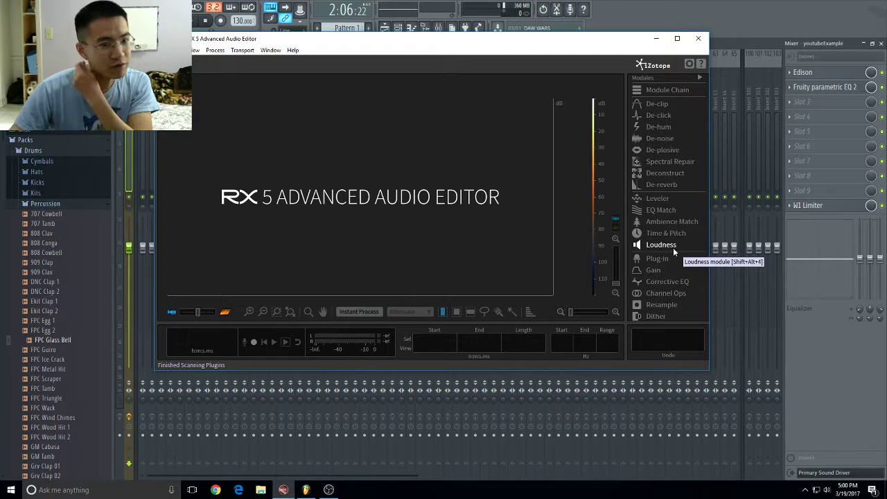
pyautogui.click(656, 39)
pyautogui.click(824, 208)
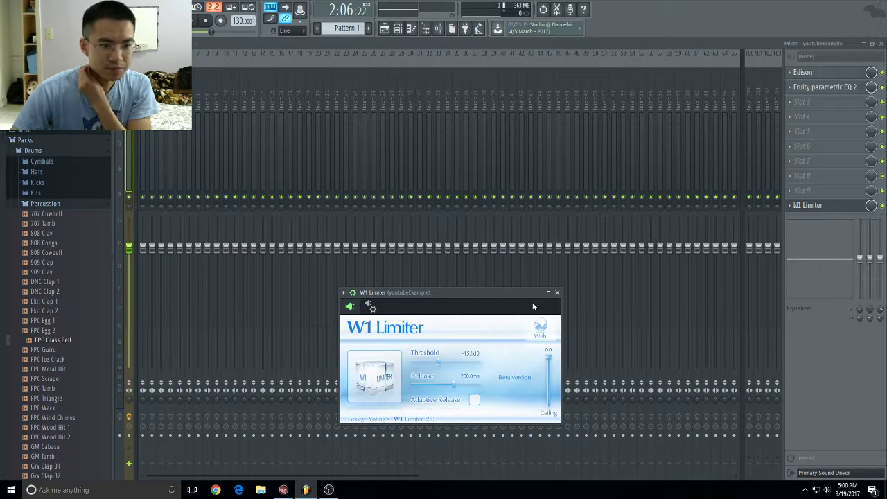
pyautogui.click(548, 293)
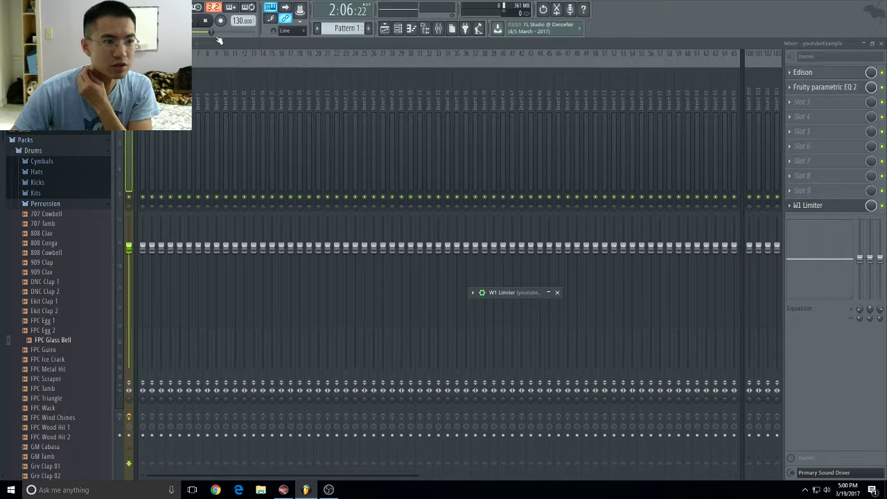
# Start exporting the project as an MP3 file.
pyautogui.hotkey('alt', 'f')
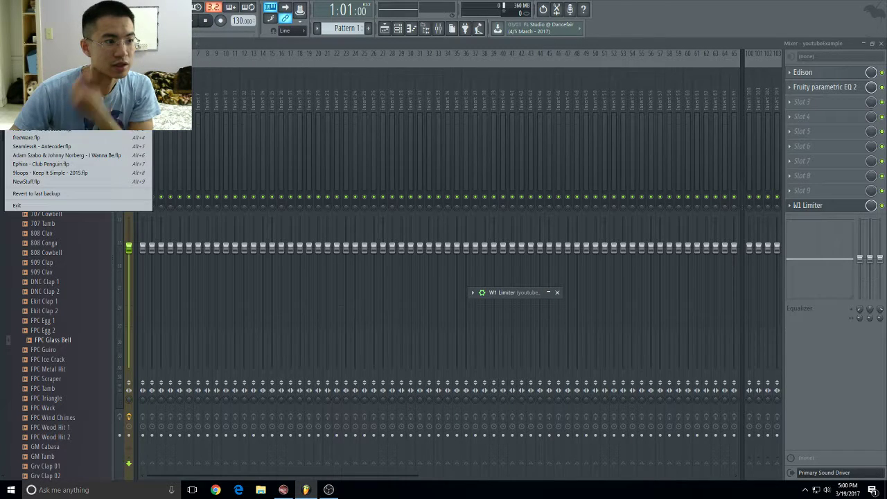
pyautogui.moveTo(76, 95)
pyautogui.click(179, 112)
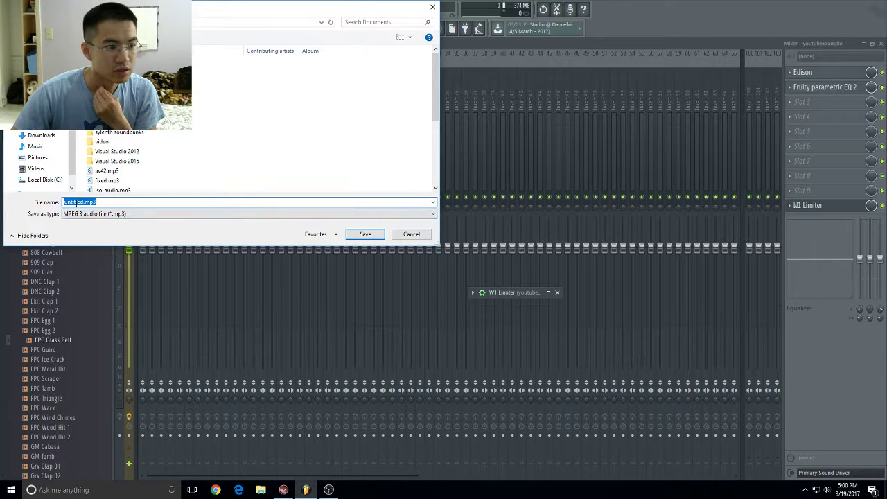
# Name the exported audio file FinishedAudio.mp3.
pyautogui.press('Right')
pyautogui.press('Left')
pyautogui.press('Left')
pyautogui.press('Left')
pyautogui.press('Left')
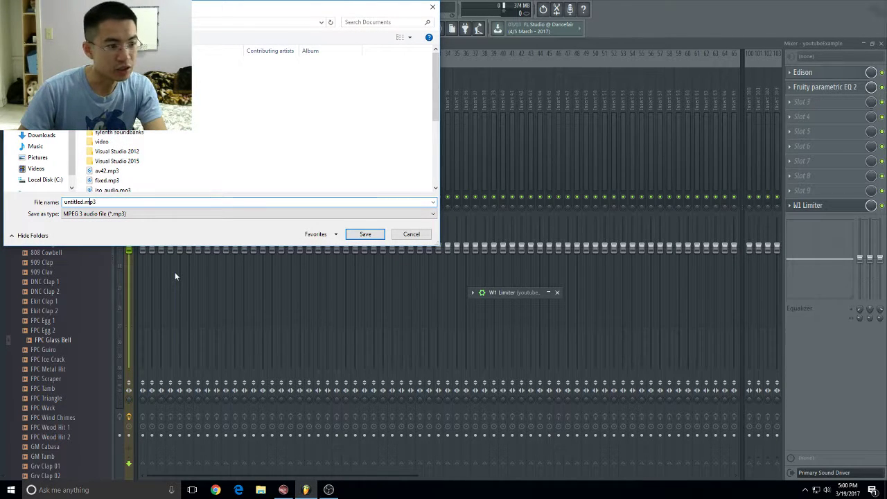
pyautogui.press('BackSpace')
pyautogui.press('BackSpace')
pyautogui.press('BackSpace')
pyautogui.press('BackSpace')
pyautogui.press('BackSpace')
pyautogui.press('BackSpace')
pyautogui.press('BackSpace')
pyautogui.press('BackSpace')
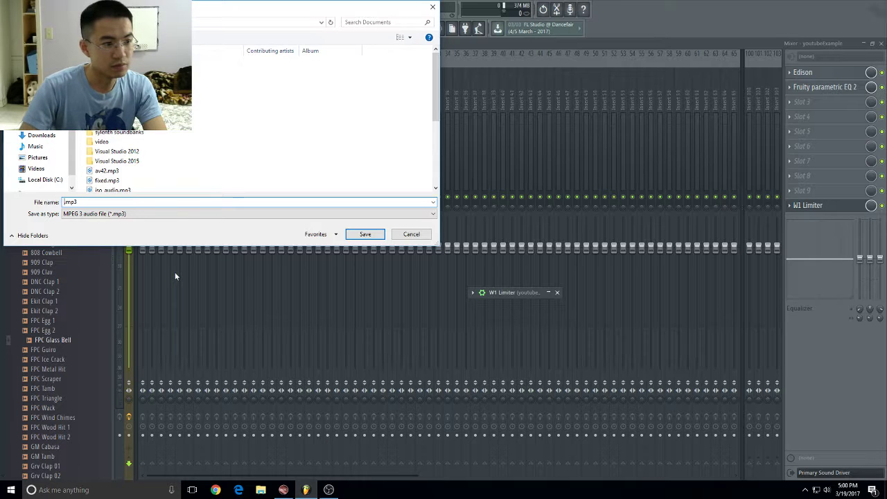
pyautogui.write('Fubs')
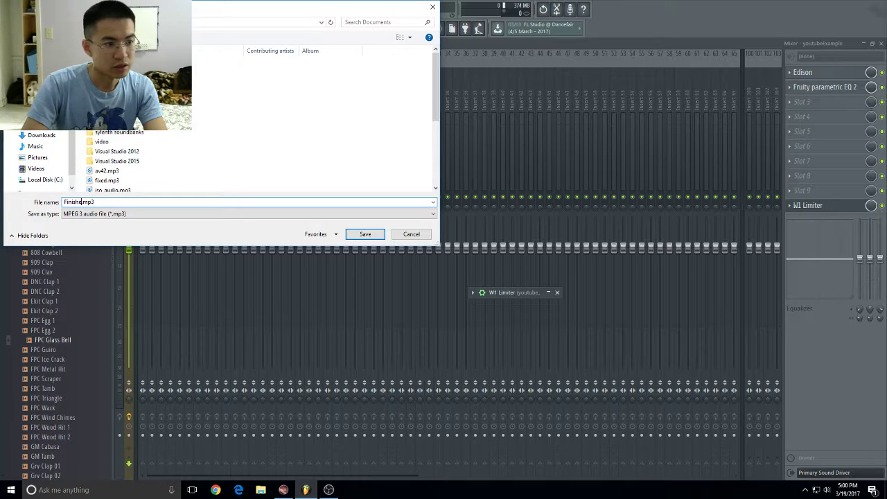
pyautogui.write('hedAudio')
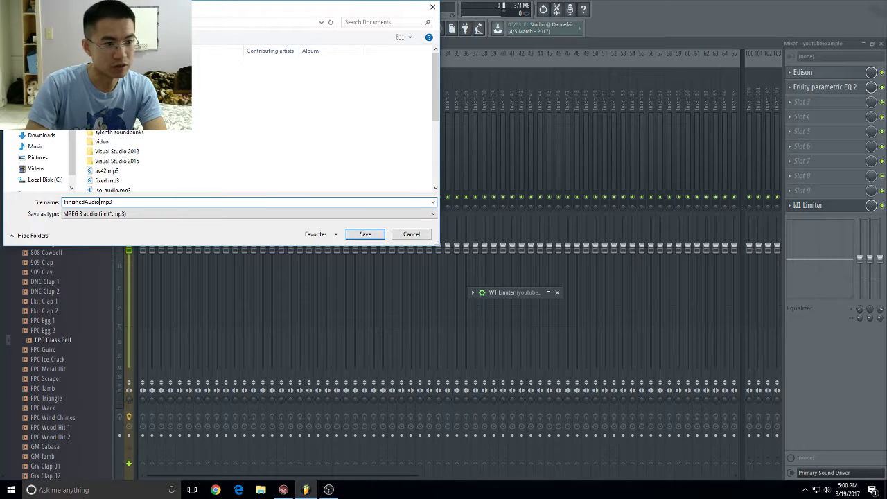
# Save the export under the entered name and render the full song as FinishedAudio.mp3.
pyautogui.press('Return')
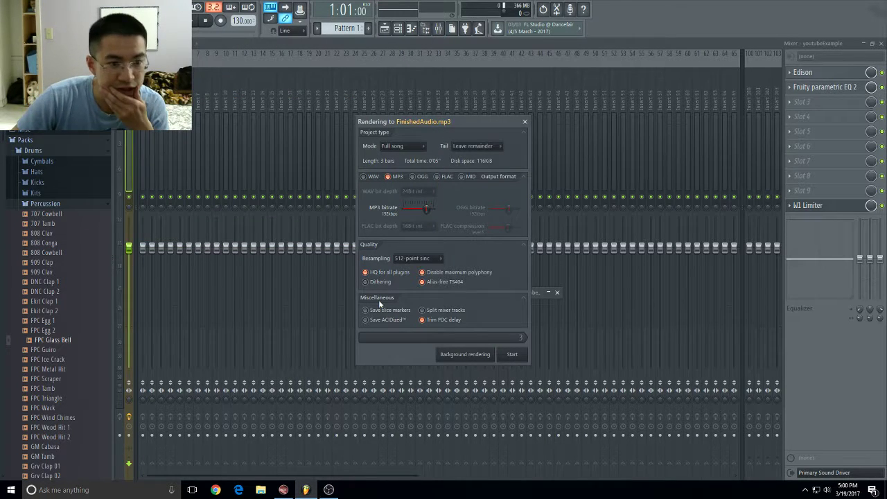
pyautogui.click(513, 355)
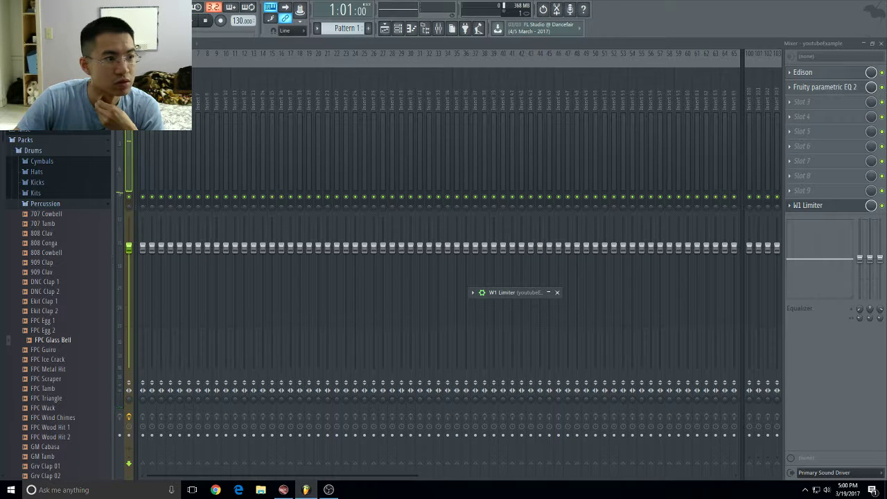
# Switch to File Explorer, play the exported FinishedAudio.mp3, and close the music player.
pyautogui.click(305, 490)
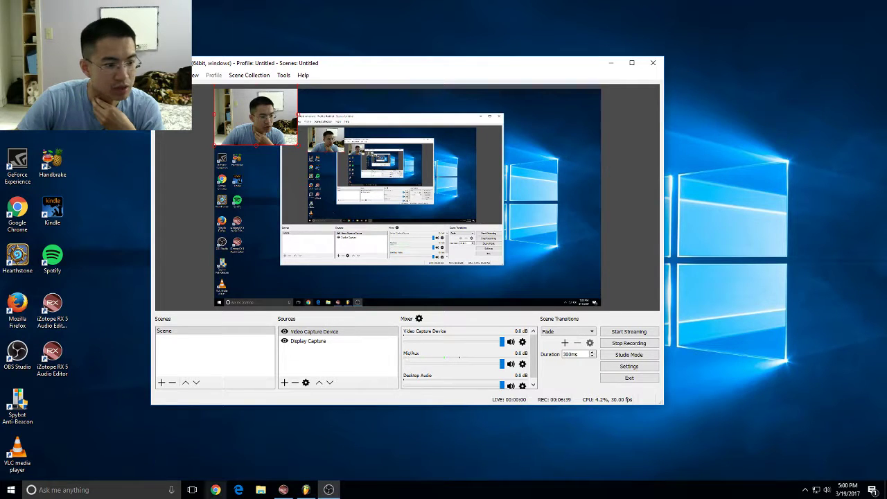
pyautogui.click(260, 490)
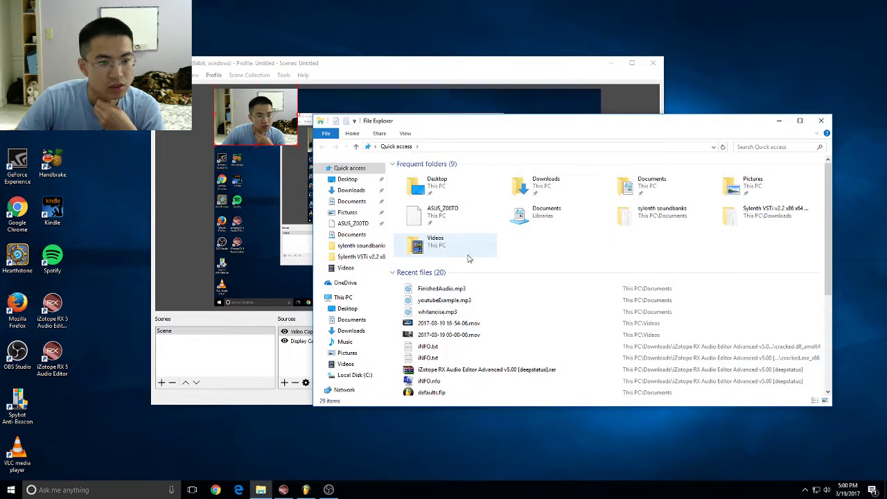
pyautogui.doubleClick(449, 289)
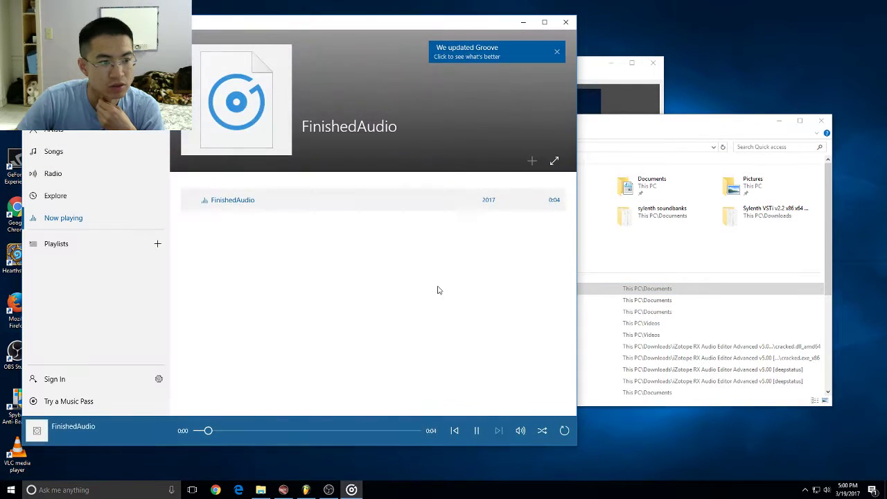
pyautogui.click(565, 23)
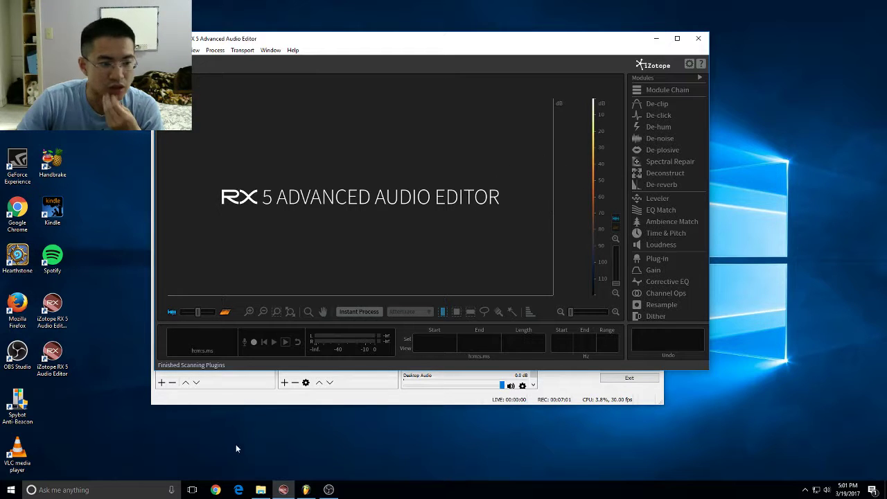
# Load FinishedAudio.mp3 from File Explorer into iZotope RX 5 Advanced Audio Editor and maximize the editor window.
pyautogui.click(260, 490)
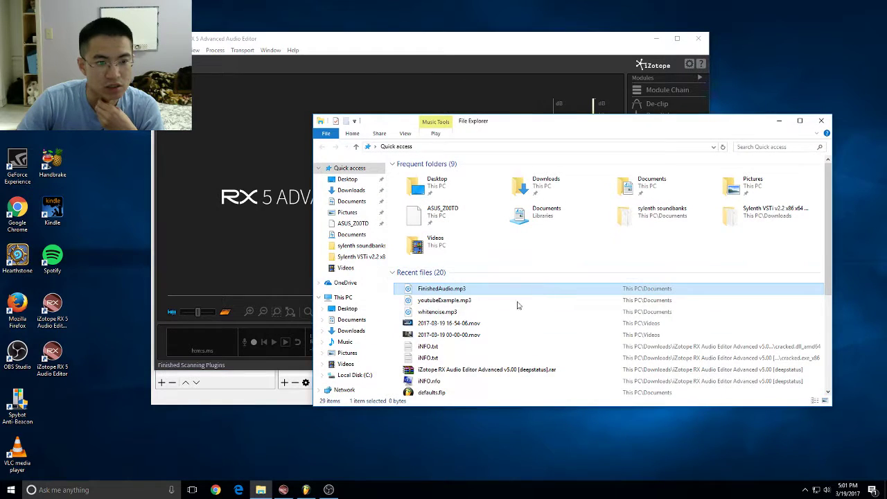
pyautogui.moveTo(436, 295); pyautogui.dragTo(361, 232)
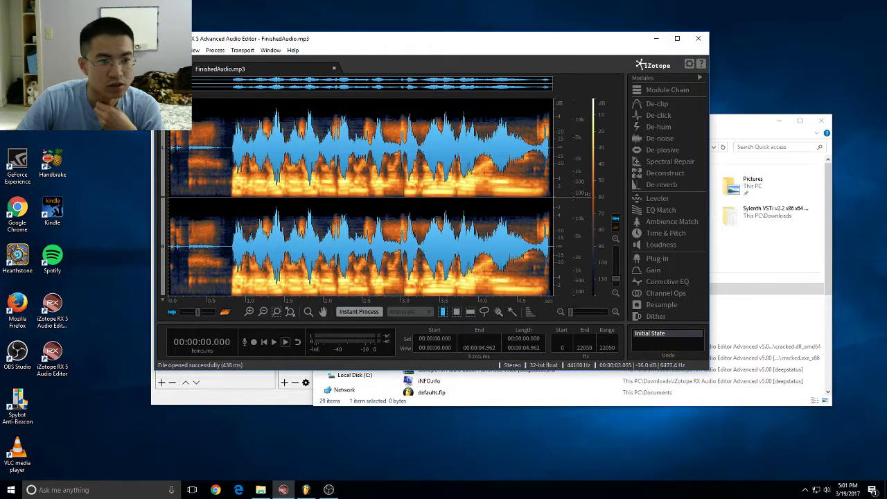
pyautogui.click(779, 120)
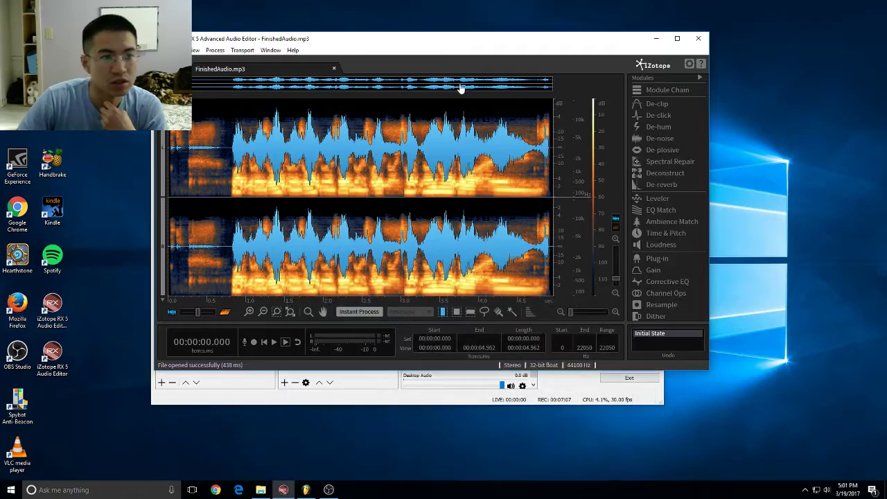
pyautogui.moveTo(453, 41); pyautogui.dragTo(495, 73)
pyautogui.doubleClick(495, 73)
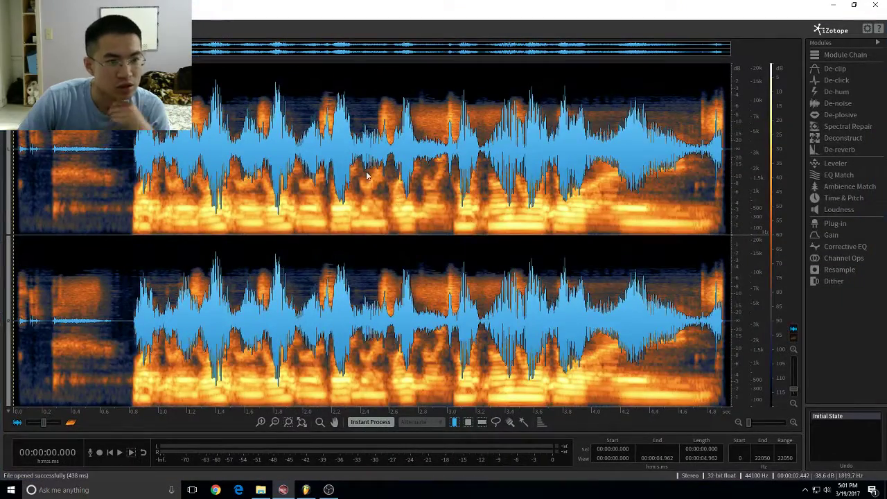
# View the spectrogram settings of the loaded audio and close them without changing anything.
pyautogui.rightClick(366, 173)
pyautogui.moveTo(452, 179)
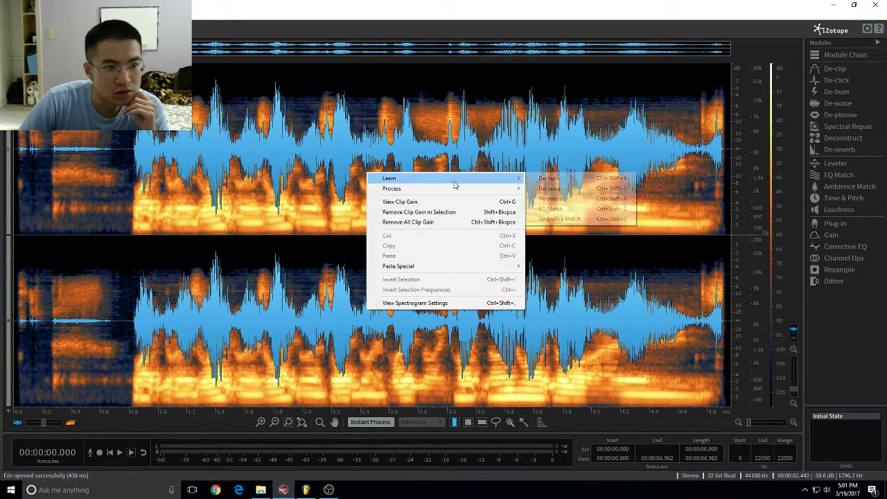
pyautogui.click(486, 310)
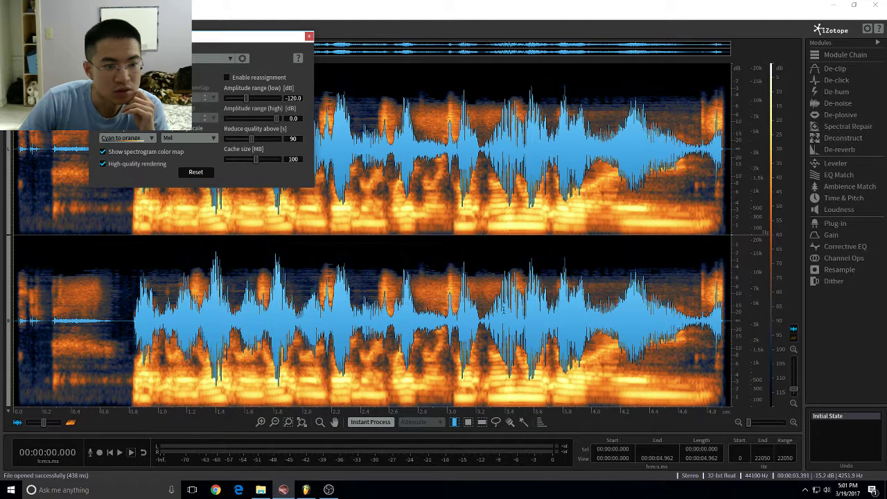
pyautogui.click(309, 37)
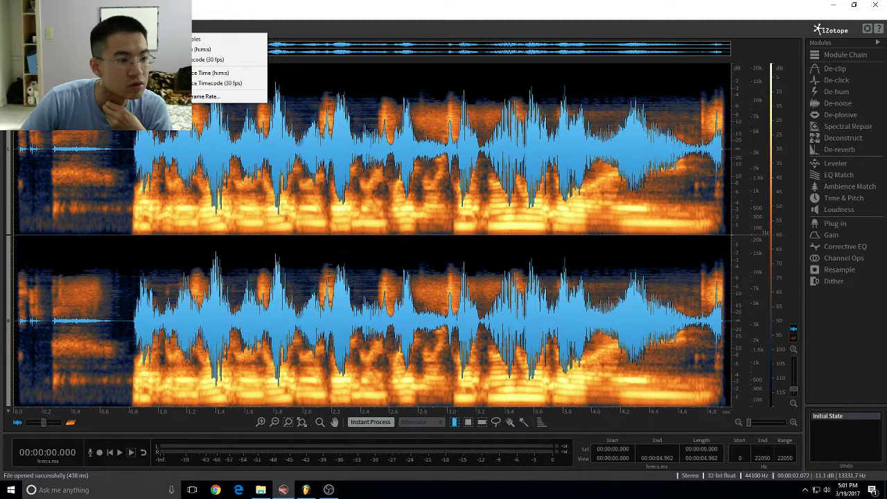
pyautogui.click(246, 201)
# Play the quiet opening section, and extend the selection back to the start of the file to play it again.
pyautogui.moveTo(129, 196); pyautogui.dragTo(28, 193)
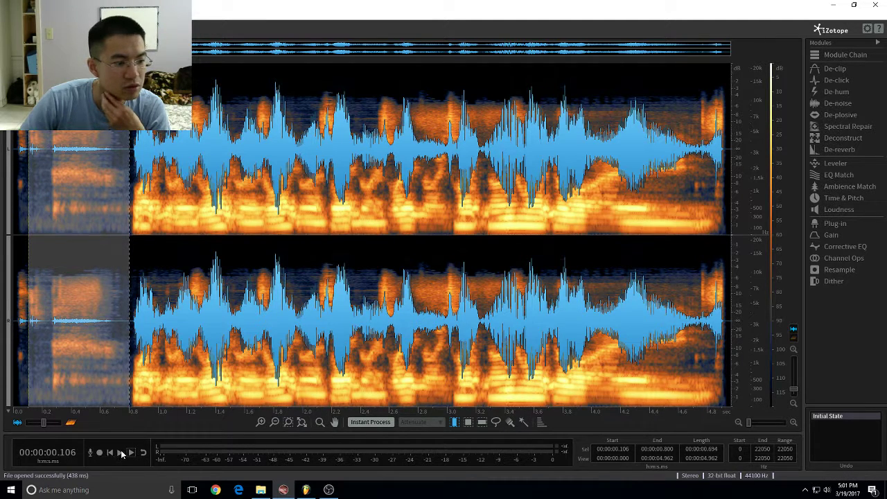
pyautogui.click(122, 453)
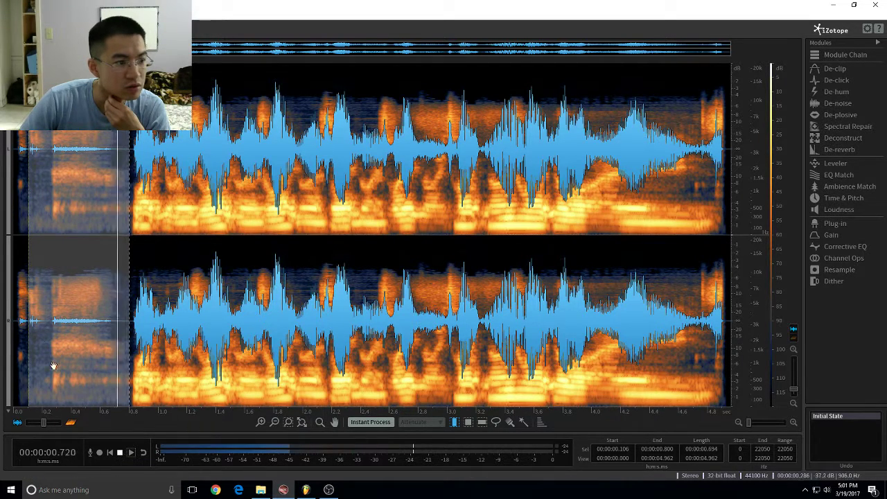
pyautogui.moveTo(28, 324); pyautogui.dragTo(7, 324)
pyautogui.click(119, 453)
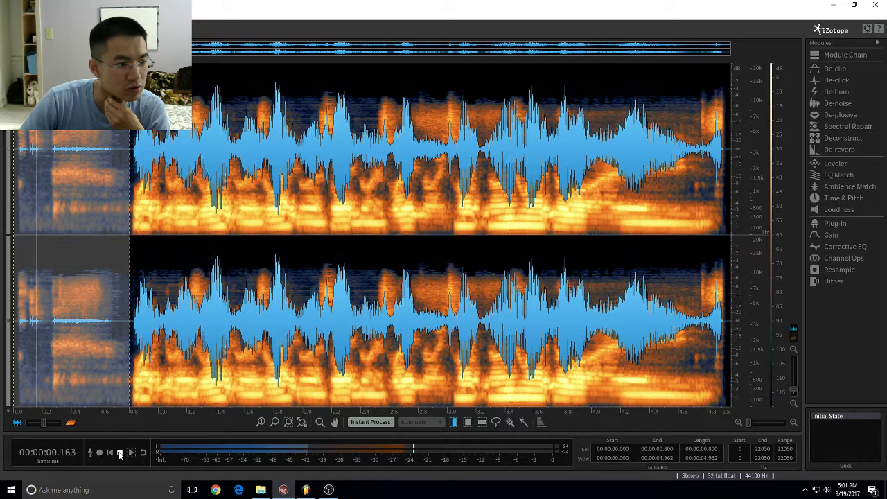
# Reselect the quiet opening section from the start of the file to about 0.818 s.
pyautogui.rightClick(97, 298)
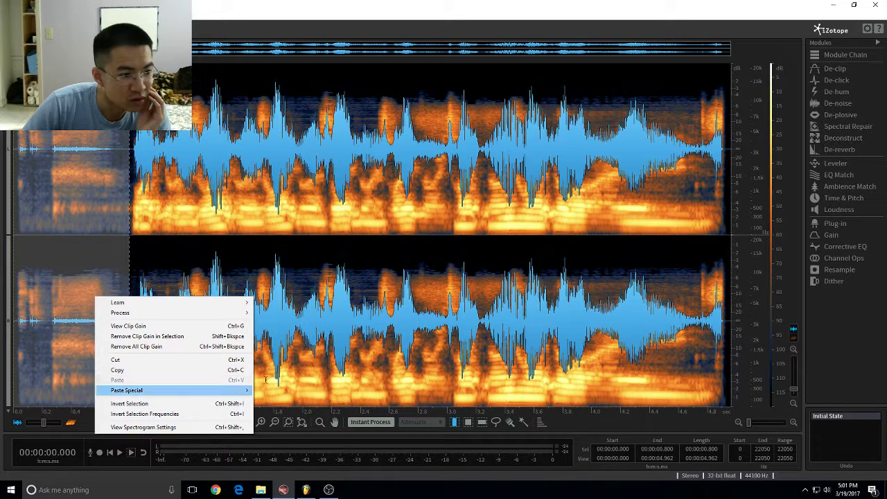
pyautogui.click(326, 352)
pyautogui.moveTo(132, 352); pyautogui.dragTo(14, 352)
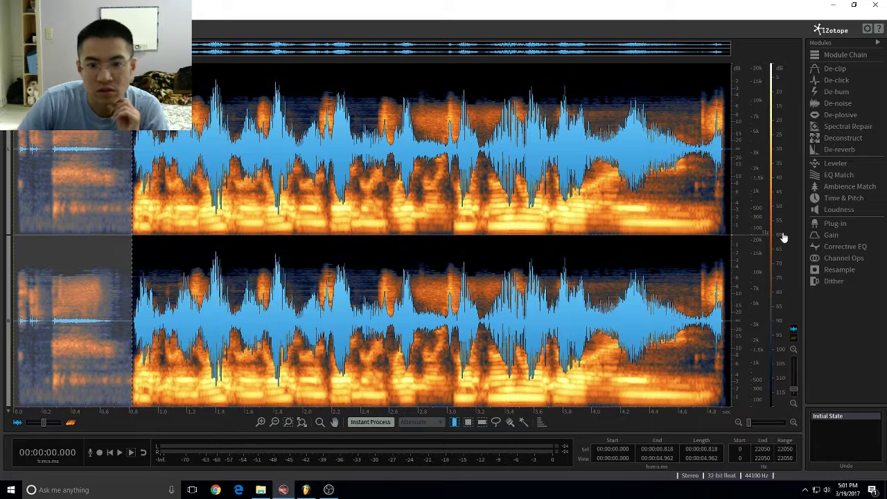
# Check the Loudness and De-clip module settings, closing each without processing.
pyautogui.click(840, 210)
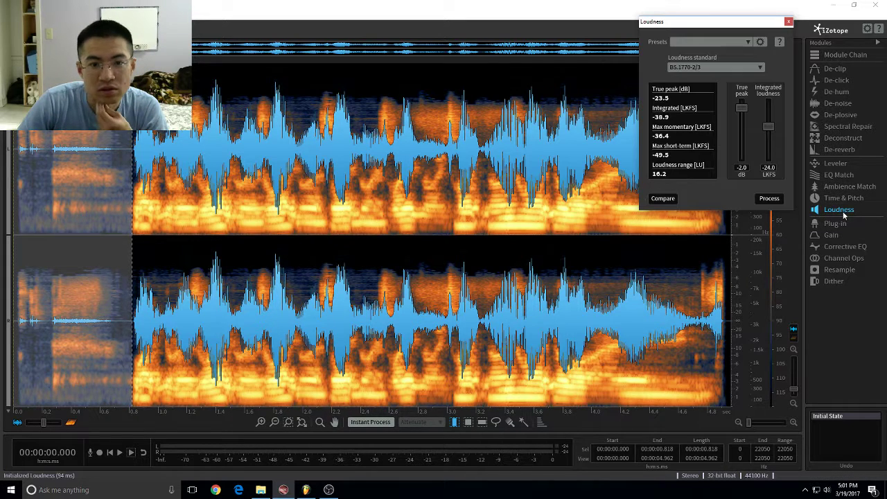
pyautogui.click(788, 23)
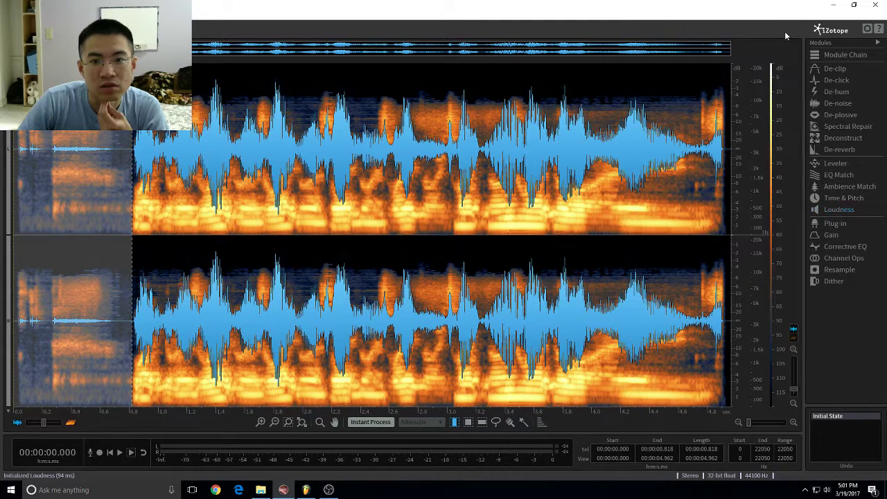
pyautogui.click(835, 68)
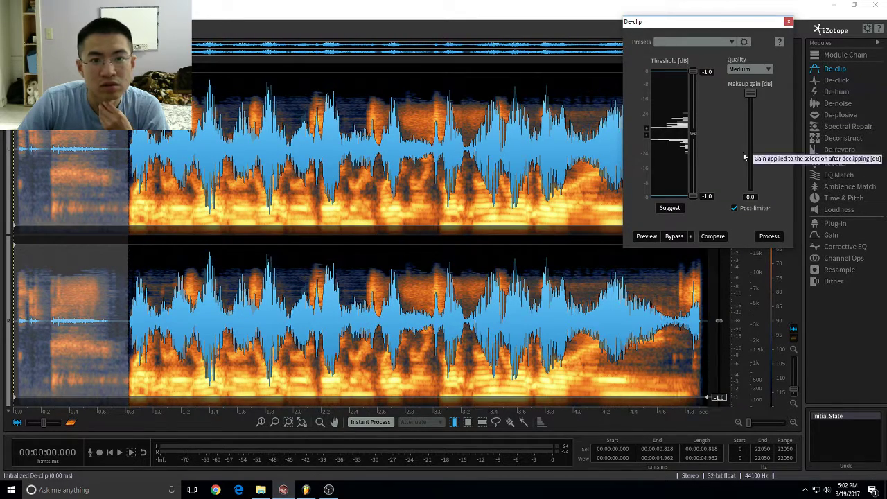
pyautogui.click(788, 22)
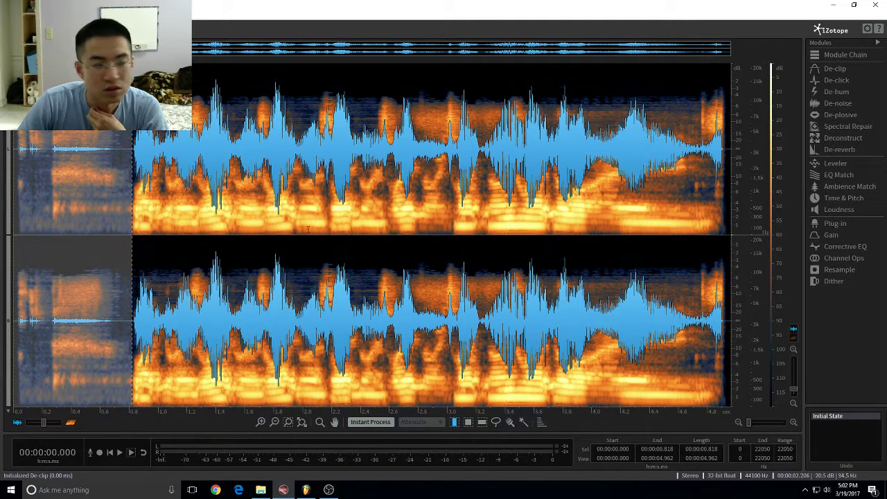
# Silence the selected opening section of the recording.
pyautogui.rightClick(77, 170)
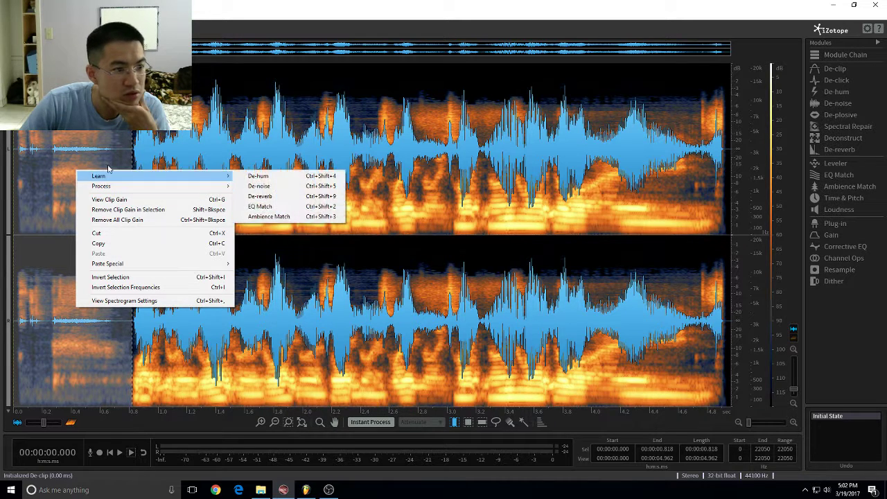
pyautogui.moveTo(106, 175)
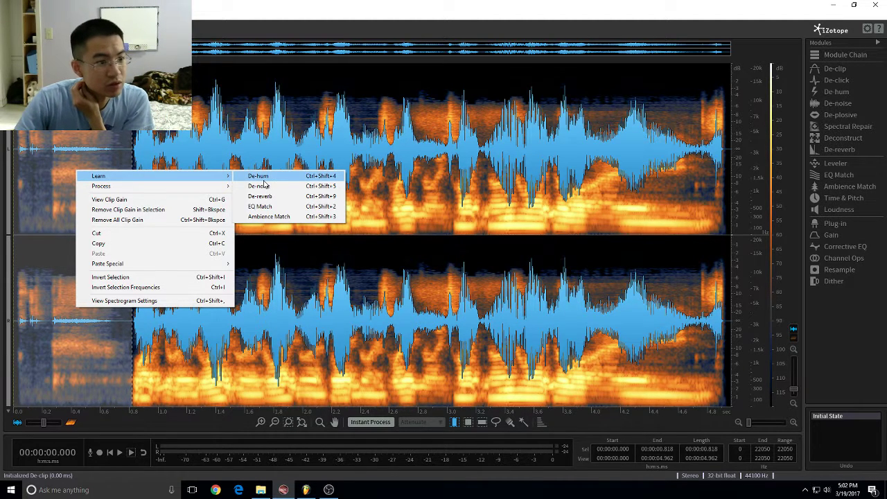
pyautogui.moveTo(222, 186)
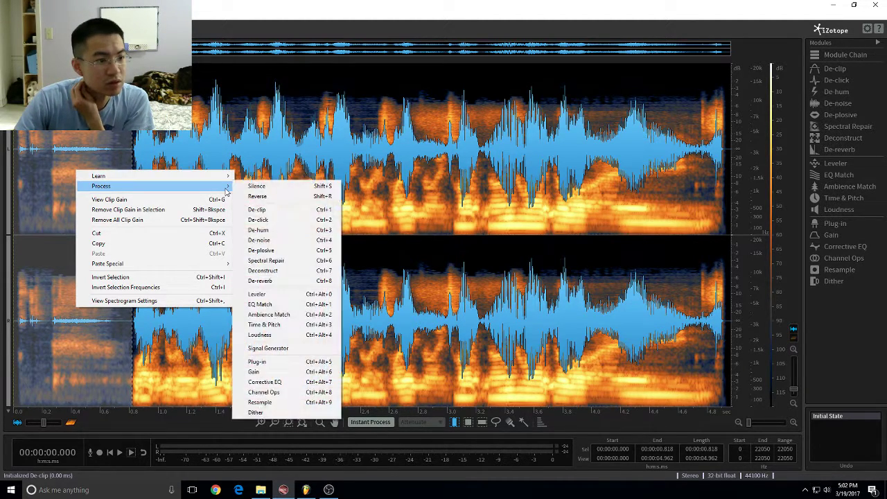
pyautogui.click(277, 187)
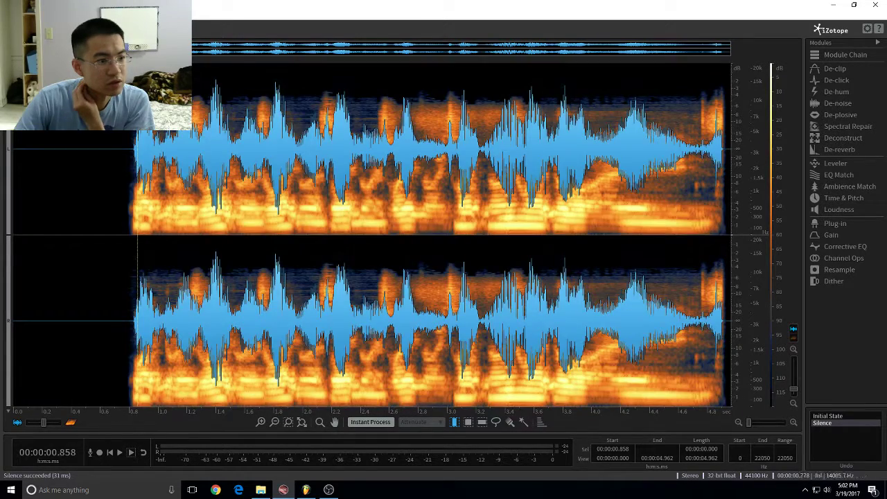
# Select the silenced opening section up to about 0.818 s, play it back, and clear the selection.
pyautogui.moveTo(132, 86); pyautogui.dragTo(13, 86)
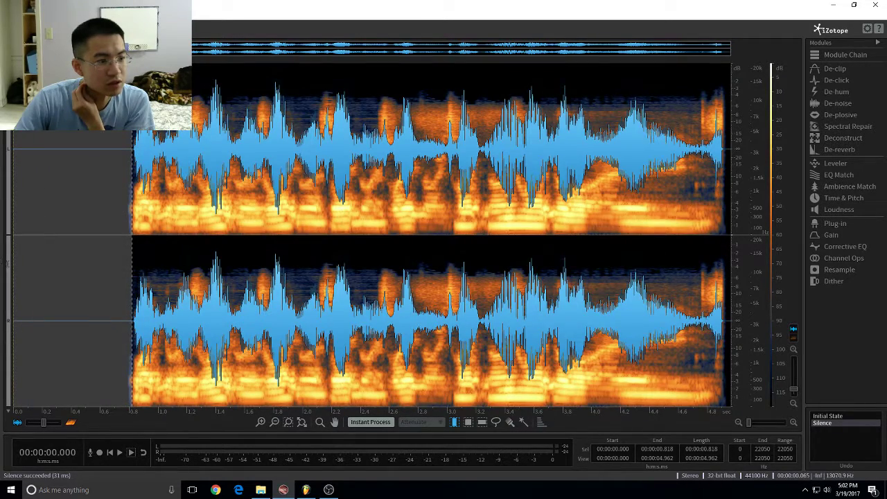
pyautogui.click(120, 451)
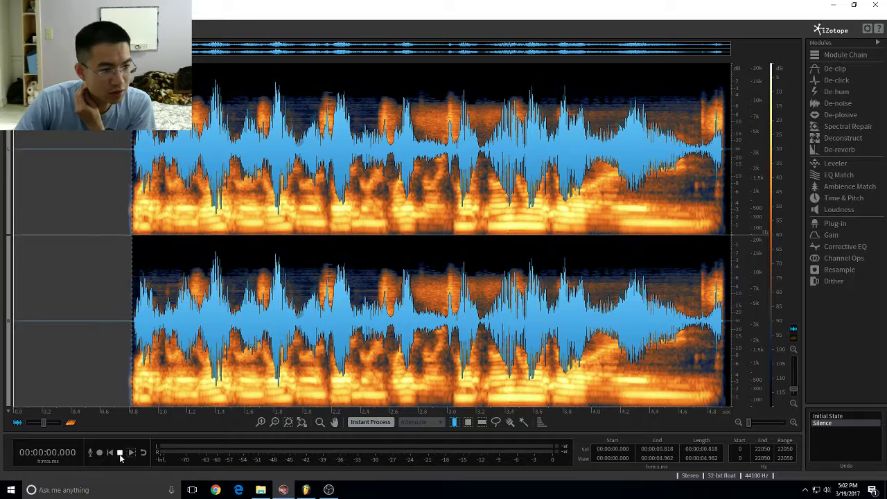
pyautogui.moveTo(131, 363); pyautogui.dragTo(731, 363)
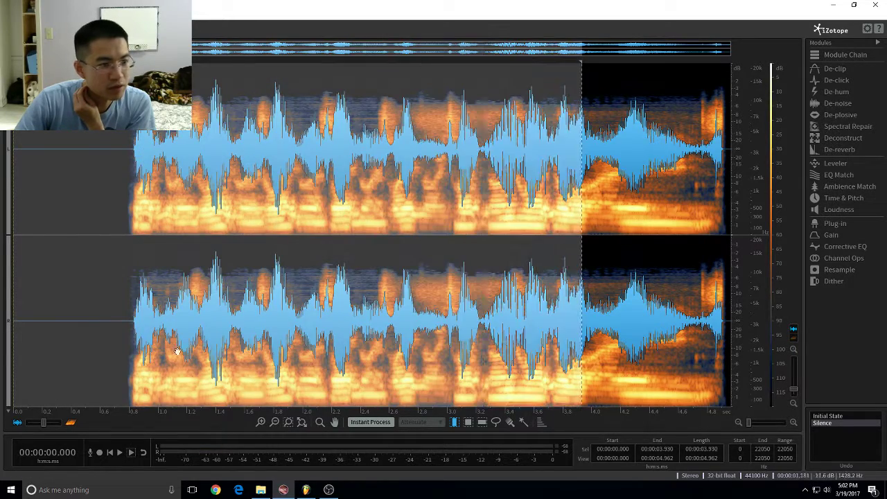
pyautogui.click(151, 346)
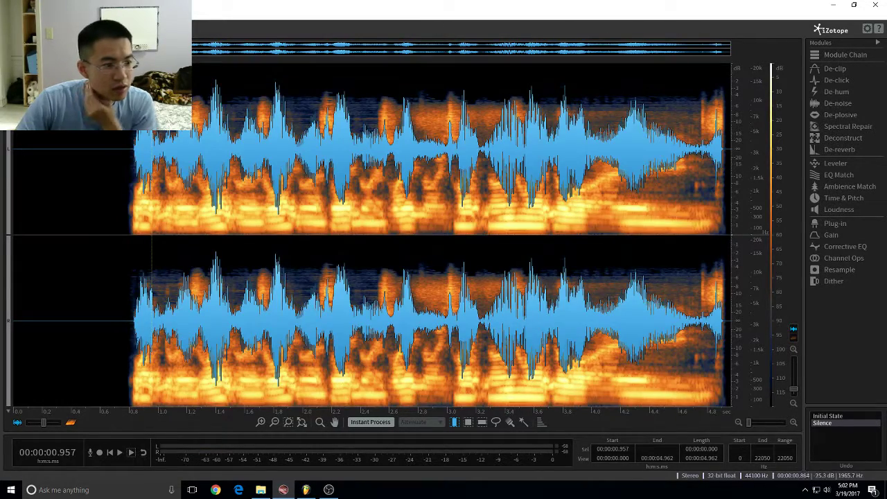
# Play short passages of the voice, from about 0.845 to 1.100 s and from about 1.298 to 1.554 s.
pyautogui.moveTo(135, 326); pyautogui.dragTo(173, 325)
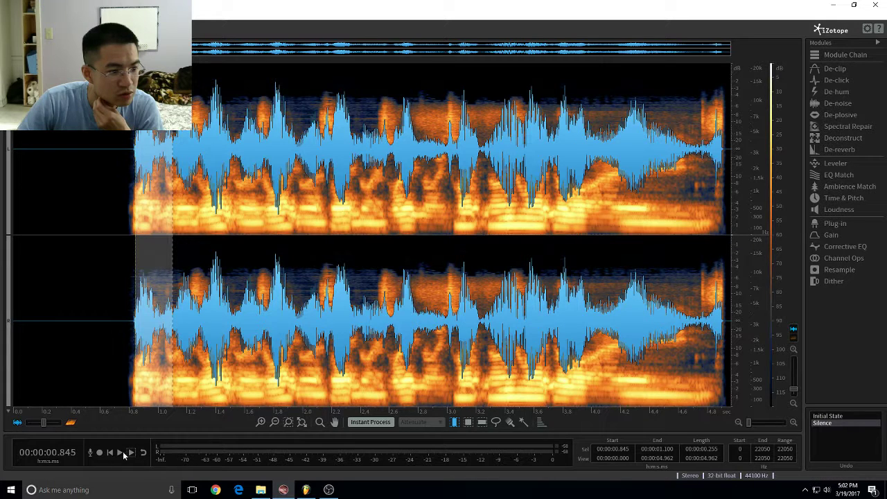
pyautogui.click(123, 451)
pyautogui.moveTo(138, 384); pyautogui.dragTo(223, 387)
pyautogui.click(119, 451)
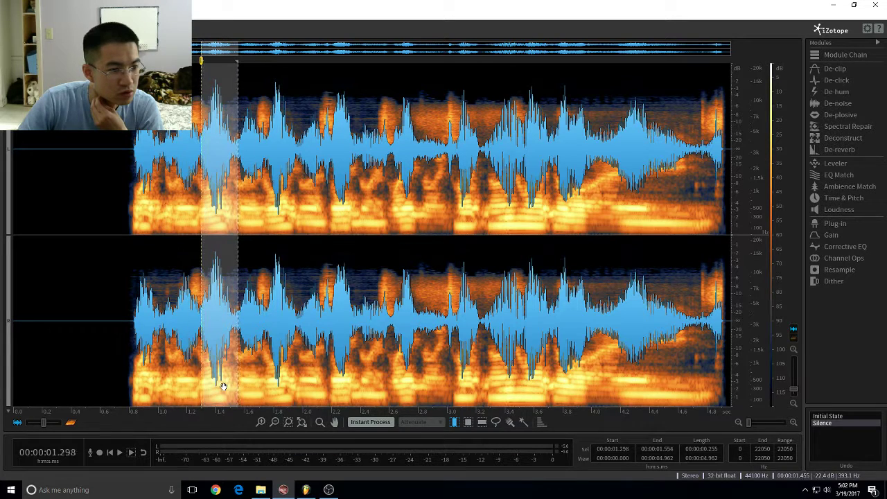
pyautogui.click(130, 452)
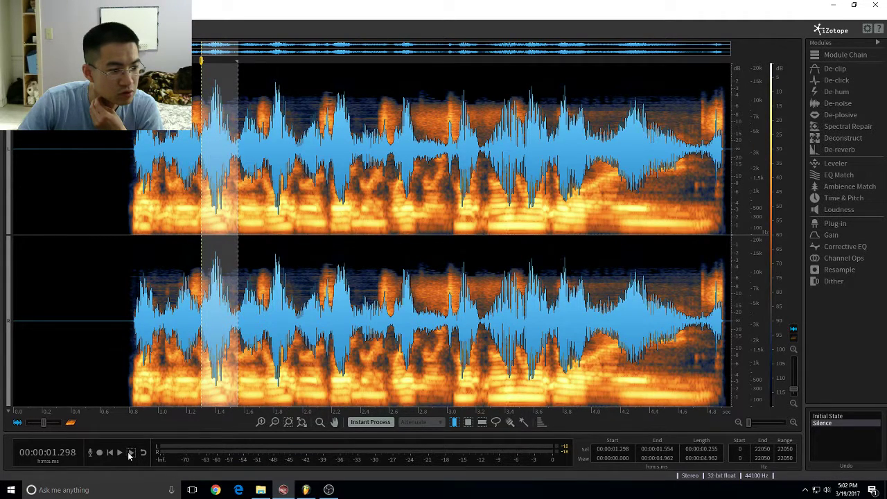
pyautogui.click(128, 452)
# Move the selection to the voice passage from about 2.206 to 2.461 s and play it.
pyautogui.moveTo(237, 343); pyautogui.dragTo(353, 362)
pyautogui.click(120, 452)
pyautogui.click(120, 452)
pyautogui.click(120, 452)
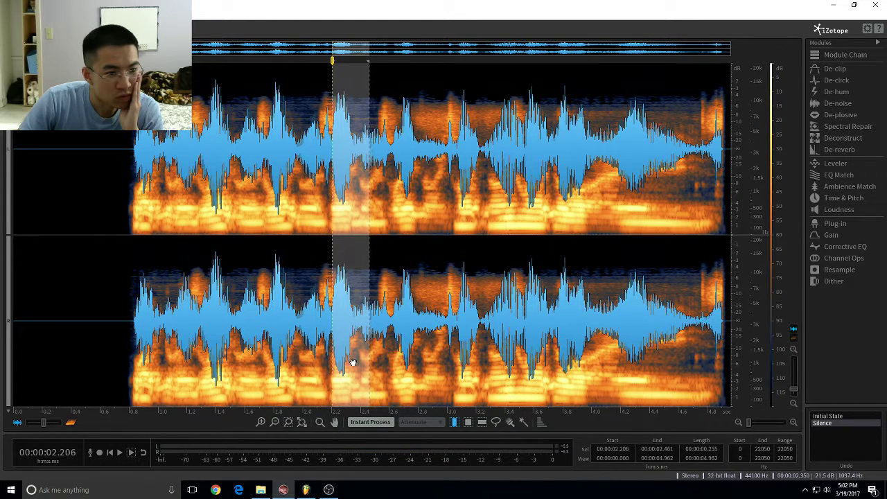
pyautogui.click(120, 452)
# Adjust the selection to the voice passage from about 2.623 to 3.000 s.
pyautogui.moveTo(366, 338); pyautogui.dragTo(427, 338)
pyautogui.moveTo(336, 357); pyautogui.dragTo(363, 358)
pyautogui.moveTo(442, 360)
pyautogui.mouseDown()
pyautogui.moveTo(410, 360)
pyautogui.moveTo(444, 362)
pyautogui.moveTo(416, 370)
pyautogui.moveTo(447, 371)
pyautogui.mouseUp()
pyautogui.moveTo(368, 374); pyautogui.dragTo(395, 373)
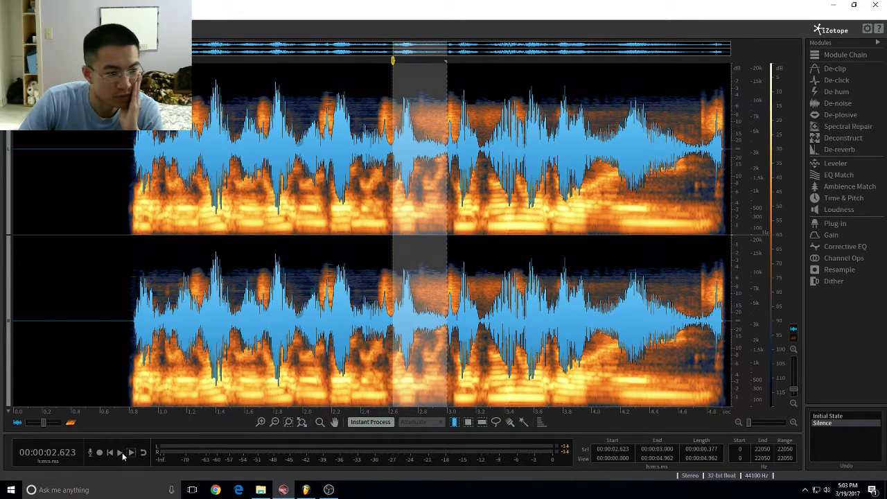
# Play the selected passage, replay it from about 2.800 s, and narrow the selection to about 2.920 to 3.000 s.
pyautogui.click(121, 452)
pyautogui.click(119, 452)
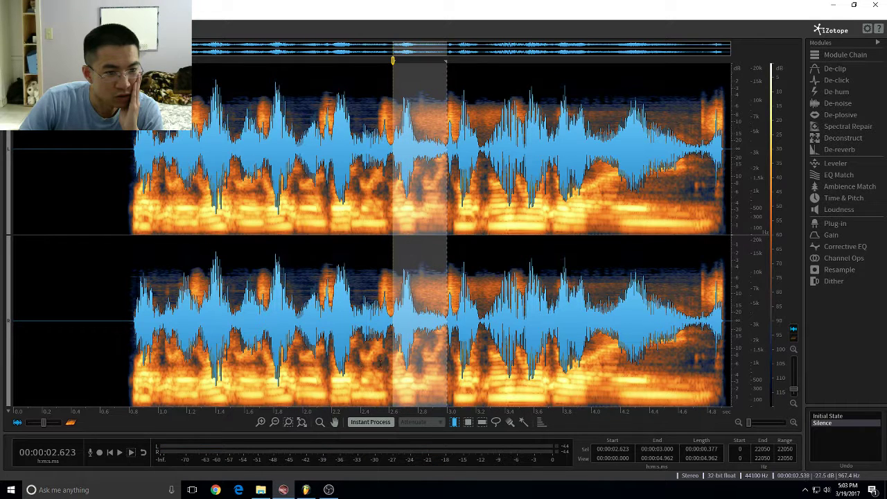
pyautogui.moveTo(392, 366); pyautogui.dragTo(418, 365)
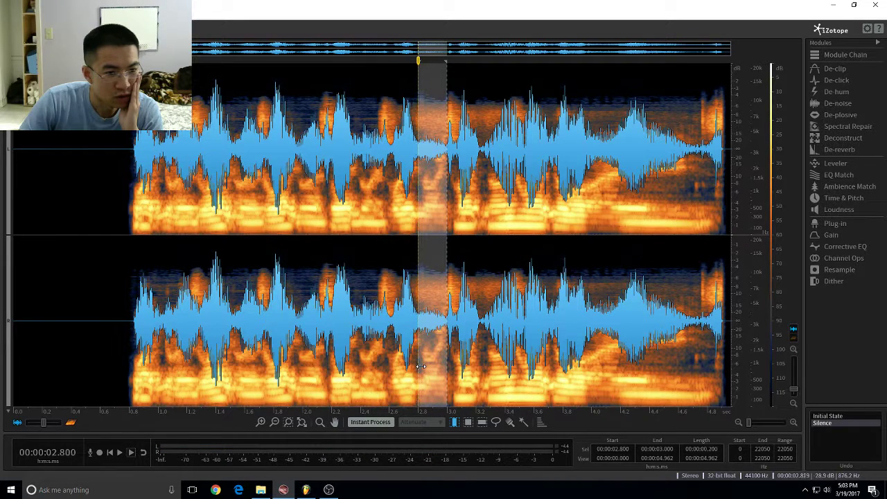
pyautogui.click(119, 452)
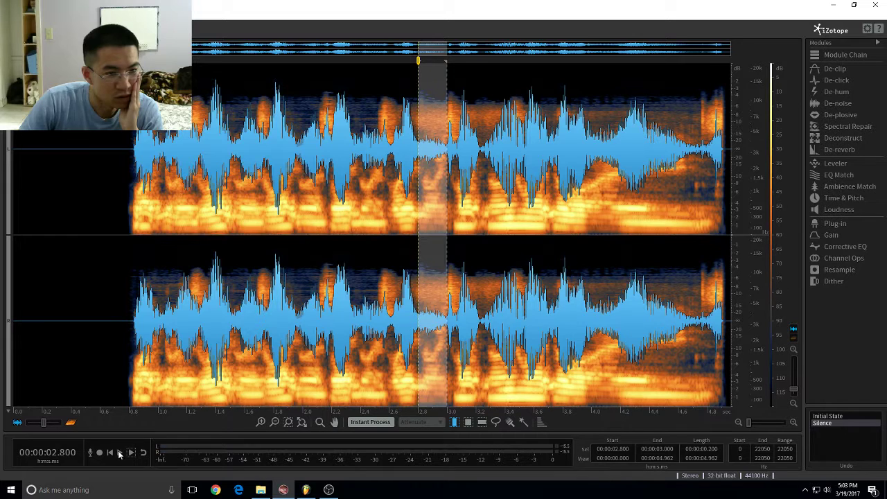
pyautogui.moveTo(420, 357); pyautogui.dragTo(436, 359)
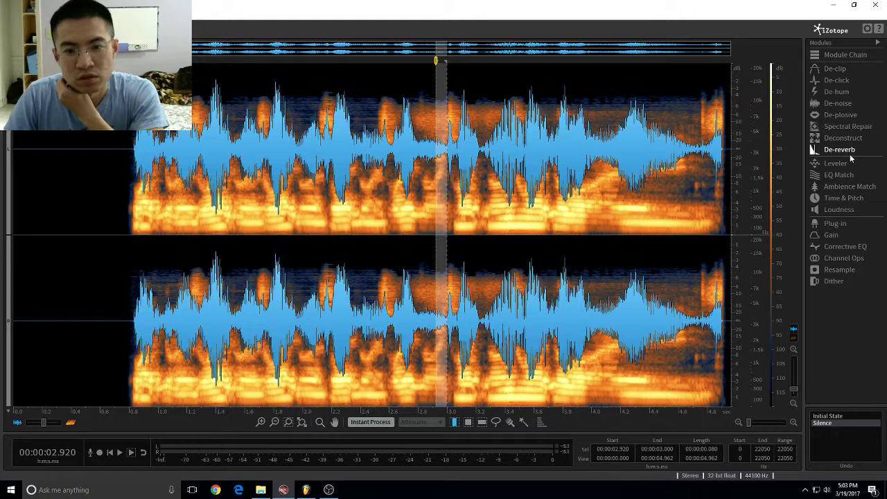
pyautogui.click(851, 57)
pyautogui.click(259, 37)
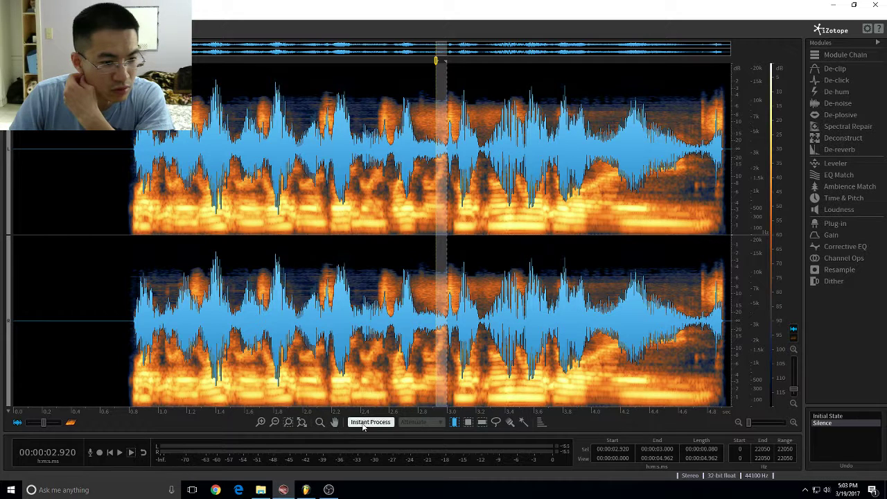
# Switch to the lasso selection tool and narrow the selection to about 2.973 to 2.997 s.
pyautogui.click(496, 423)
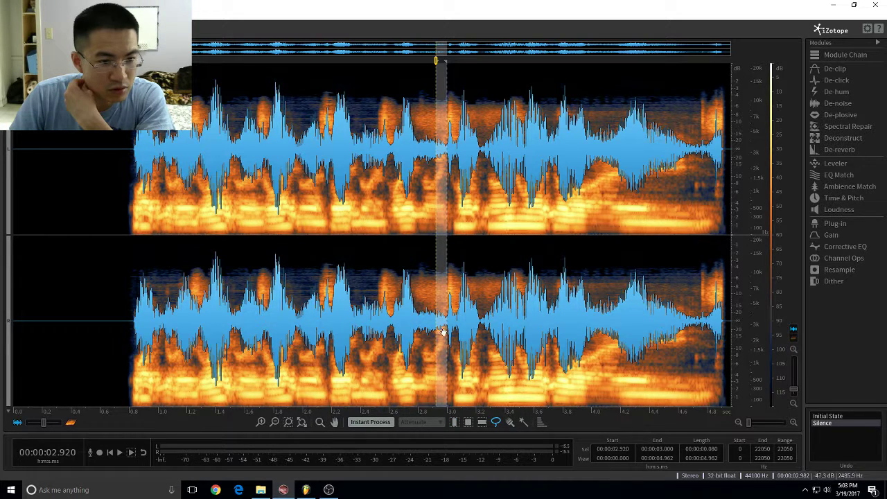
pyautogui.moveTo(444, 333); pyautogui.dragTo(447, 338)
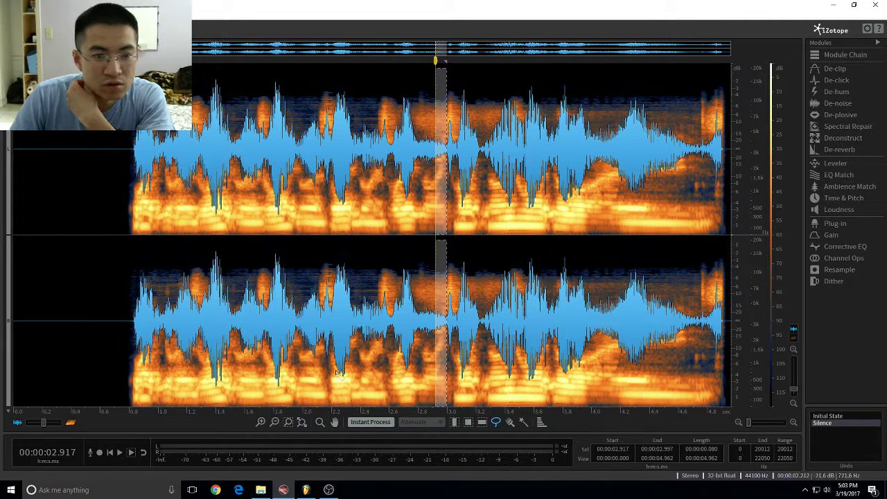
pyautogui.moveTo(438, 366); pyautogui.dragTo(447, 367)
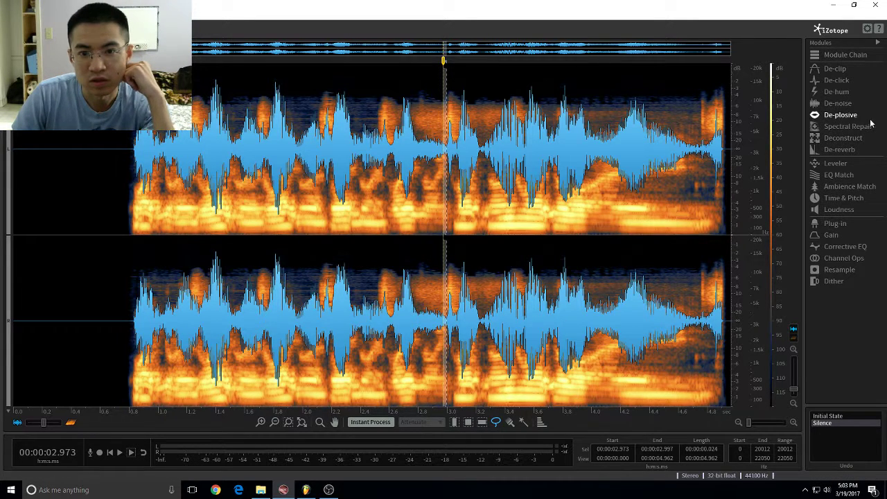
# Load the High Rolloff preset in EQ Match, learn from the selected sliver, process it, and close the module.
pyautogui.click(837, 174)
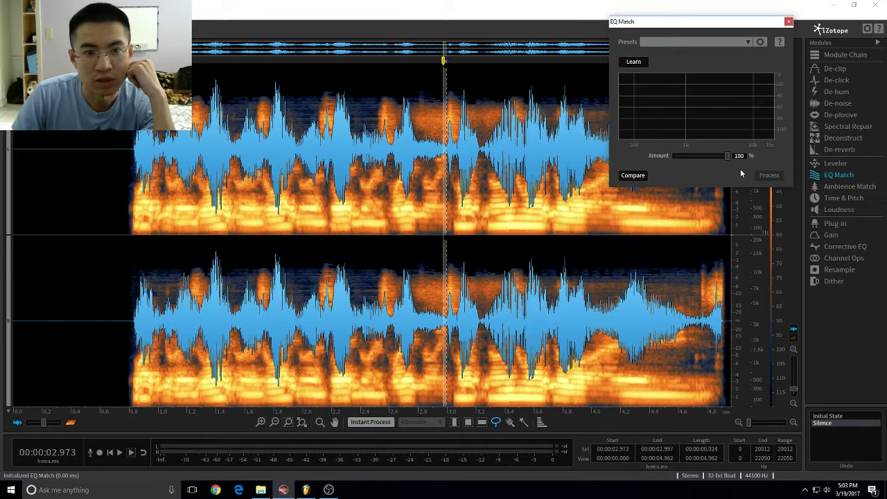
pyautogui.click(688, 42)
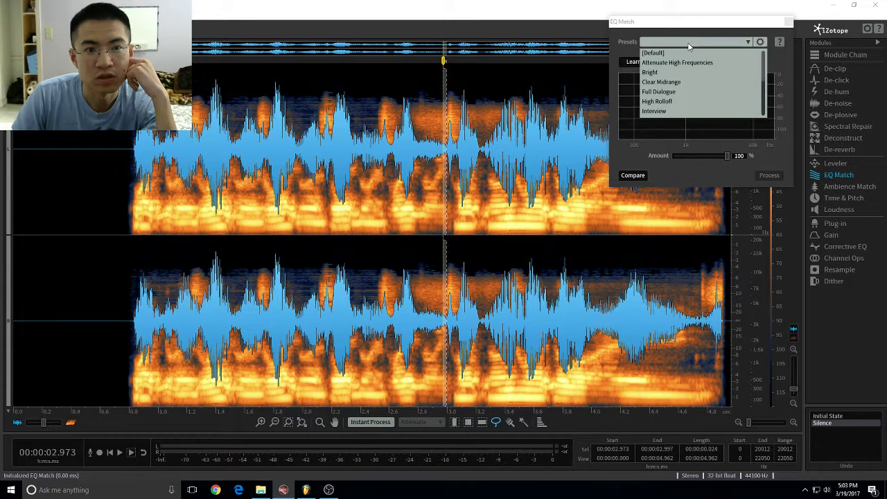
pyautogui.click(708, 102)
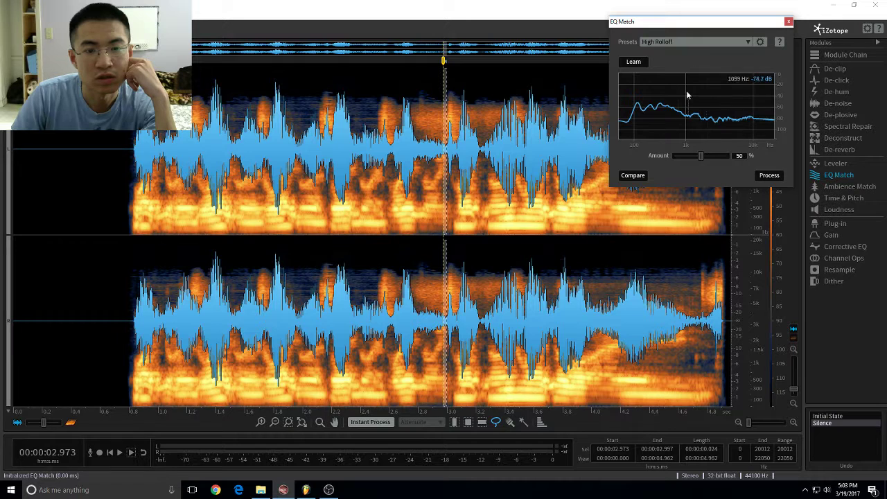
pyautogui.click(635, 63)
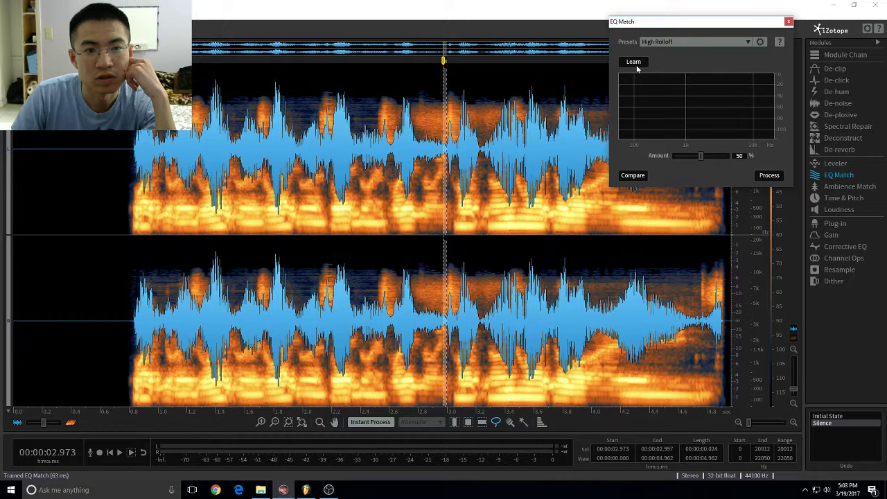
pyautogui.click(777, 178)
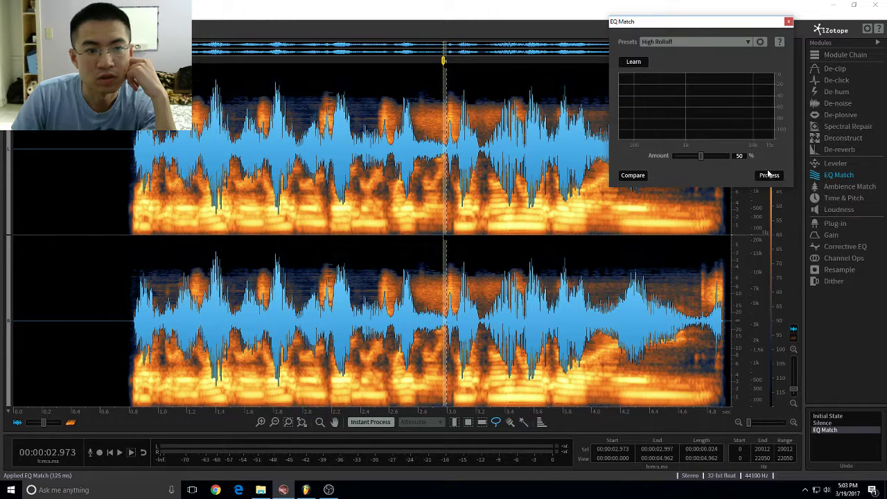
pyautogui.click(788, 22)
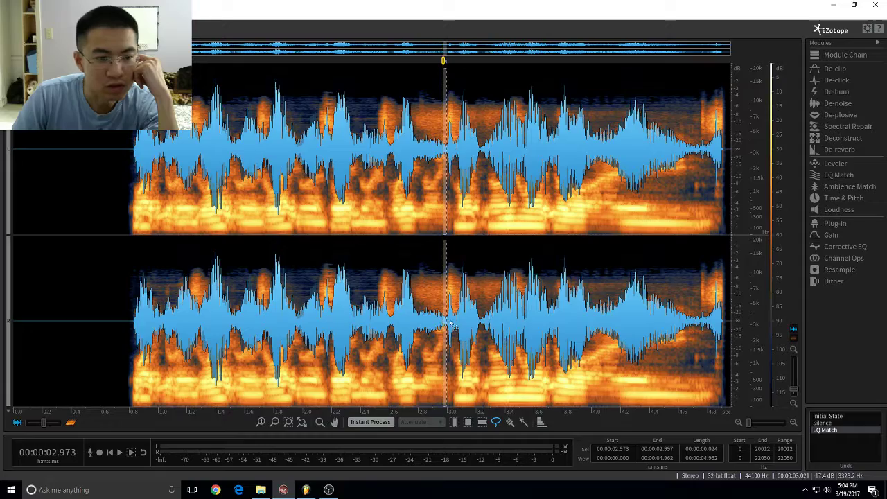
# Apply De-clip to the selected sliver from about 2.973 to 2.997 s and play it back.
pyautogui.scroll(5, 444, 305)
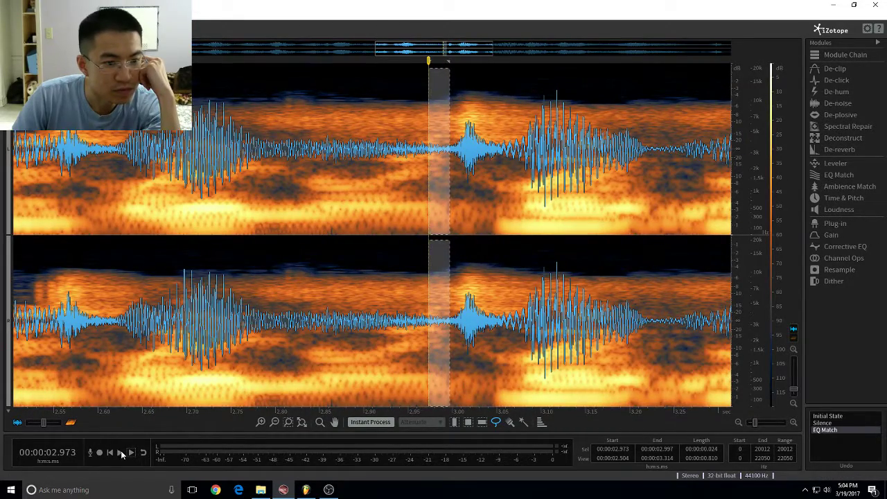
pyautogui.rightClick(438, 323)
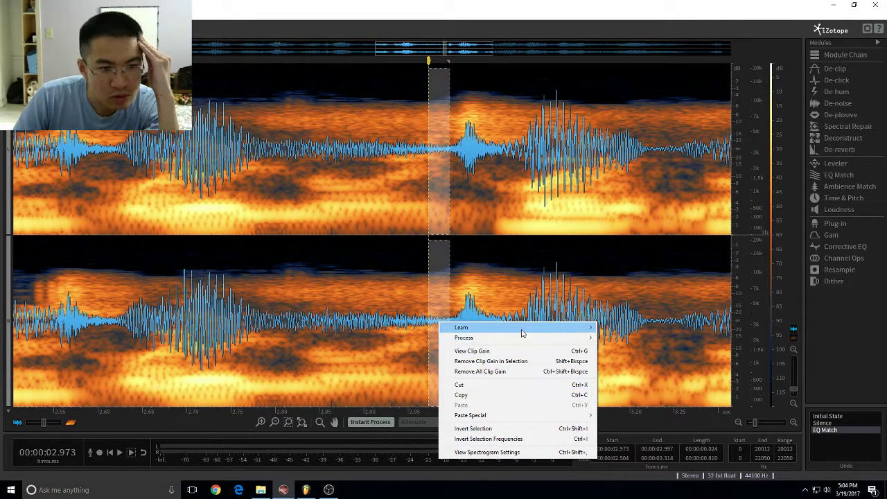
pyautogui.moveTo(522, 339)
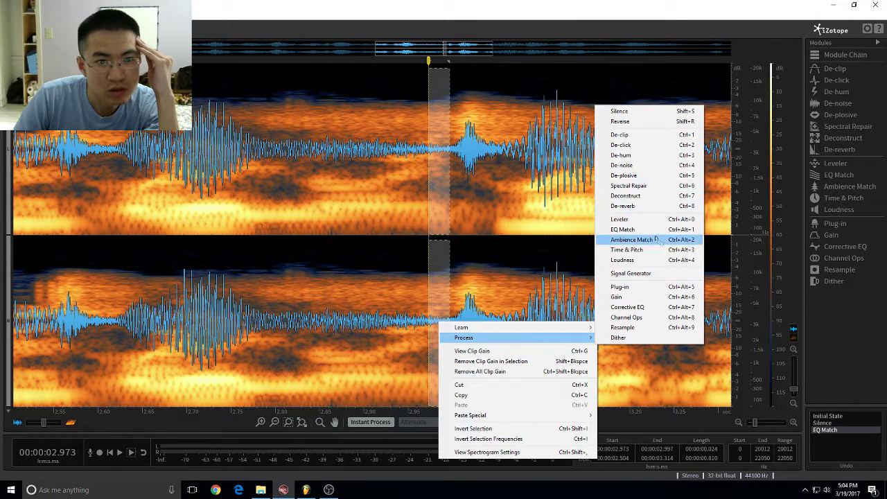
pyautogui.click(669, 134)
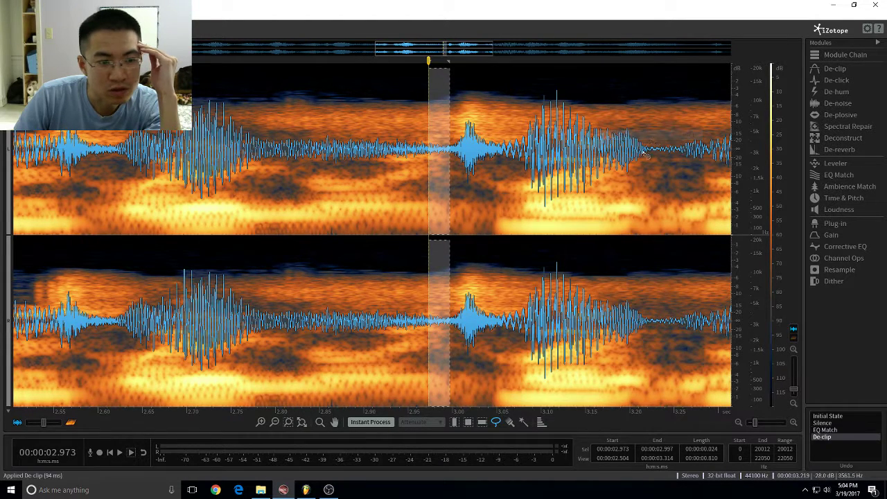
pyautogui.click(119, 452)
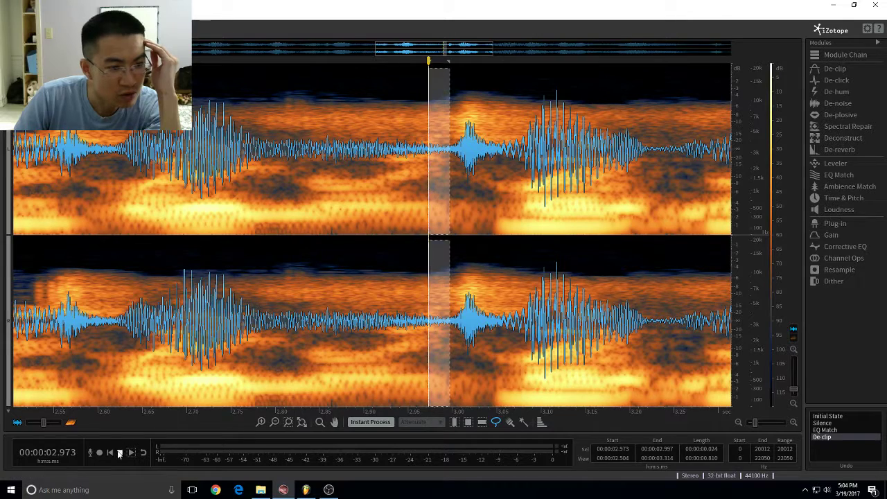
# Apply Spectral Repair to the same selected sliver and play it back.
pyautogui.rightClick(440, 321)
pyautogui.moveTo(496, 340)
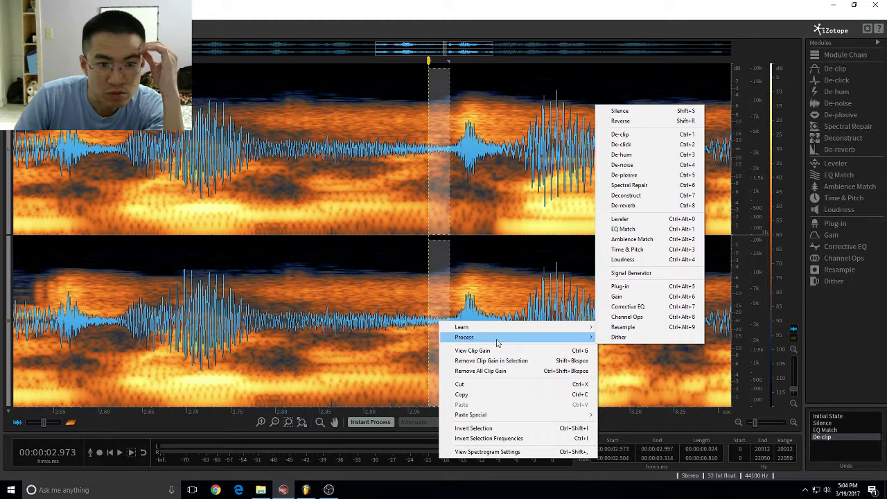
pyautogui.click(654, 185)
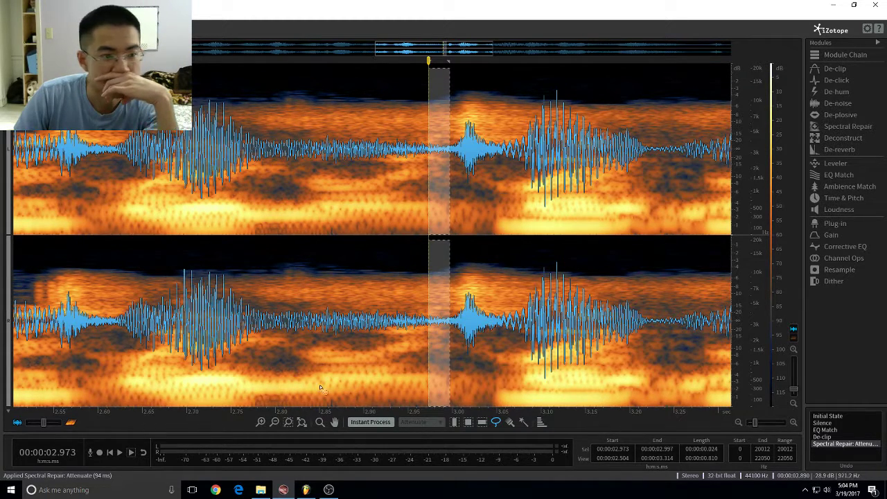
pyautogui.click(119, 452)
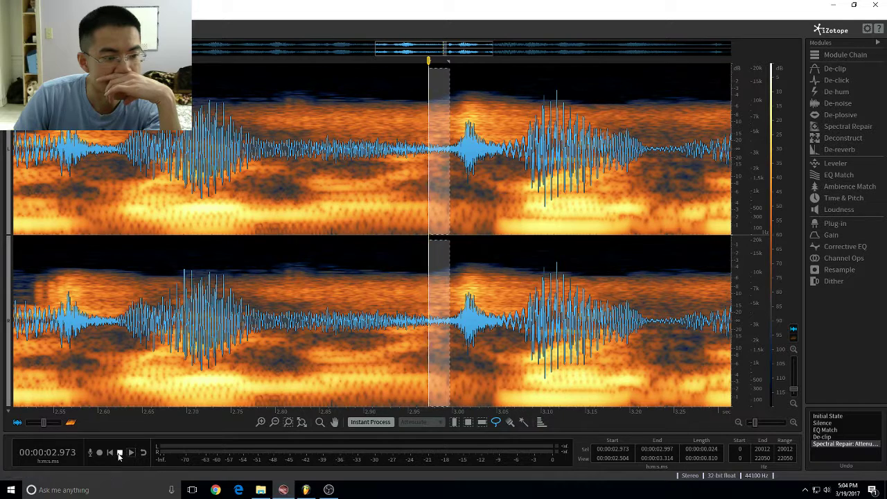
# Silence the selected sliver, clear the selection, and play briefly from about 2.942 s.
pyautogui.rightClick(439, 289)
pyautogui.moveTo(484, 305)
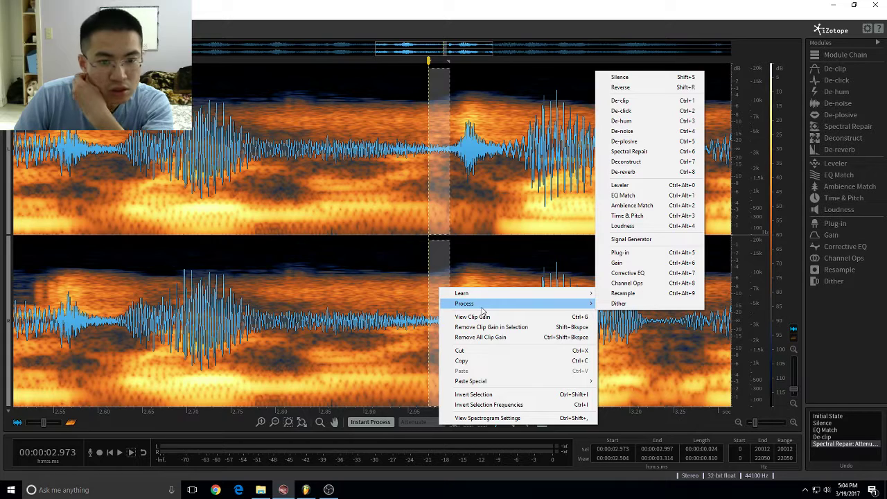
pyautogui.click(662, 78)
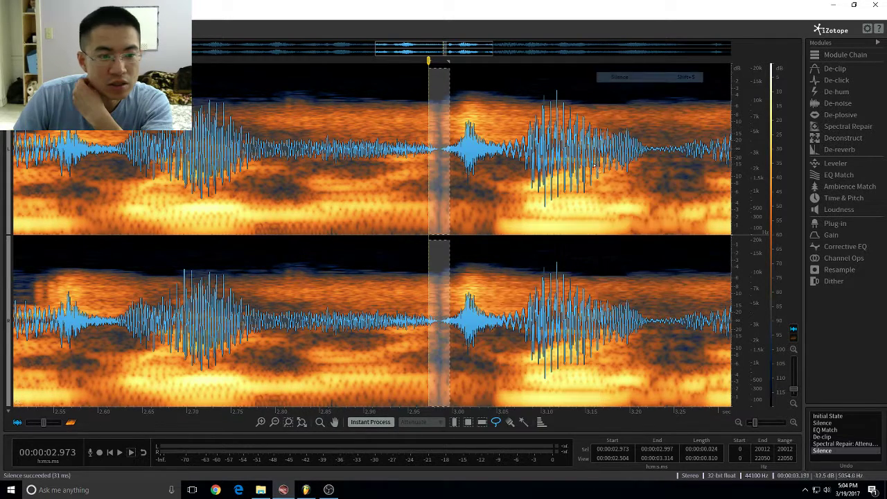
pyautogui.doubleClick(436, 347)
pyautogui.click(401, 350)
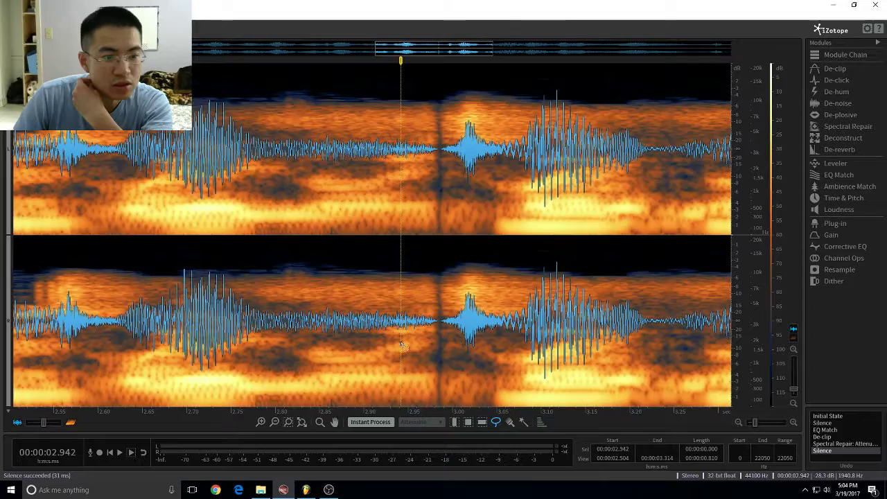
pyautogui.click(119, 453)
pyautogui.click(119, 453)
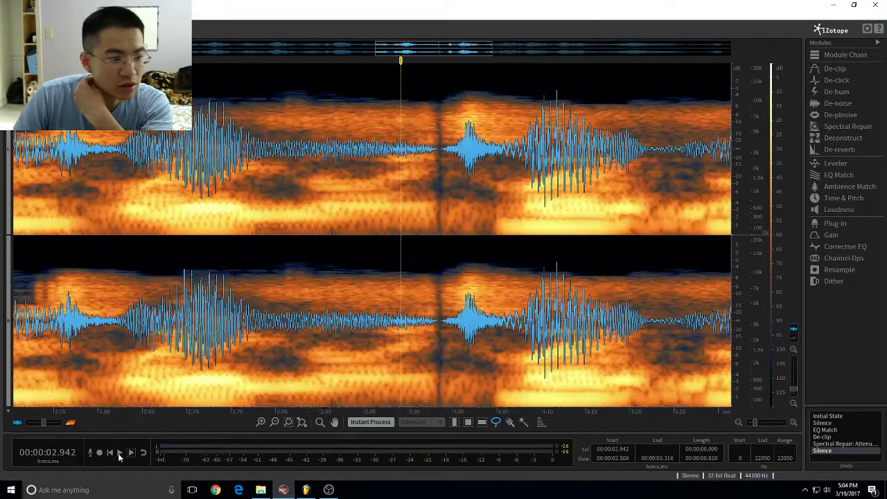
# Replace a small lasso selection with a time selection from about 2.900 to 2.988 s and play it.
pyautogui.moveTo(408, 344)
pyautogui.mouseDown()
pyautogui.moveTo(440, 352)
pyautogui.moveTo(401, 355)
pyautogui.moveTo(408, 345)
pyautogui.moveTo(439, 373)
pyautogui.moveTo(443, 355)
pyautogui.moveTo(412, 350)
pyautogui.mouseUp()
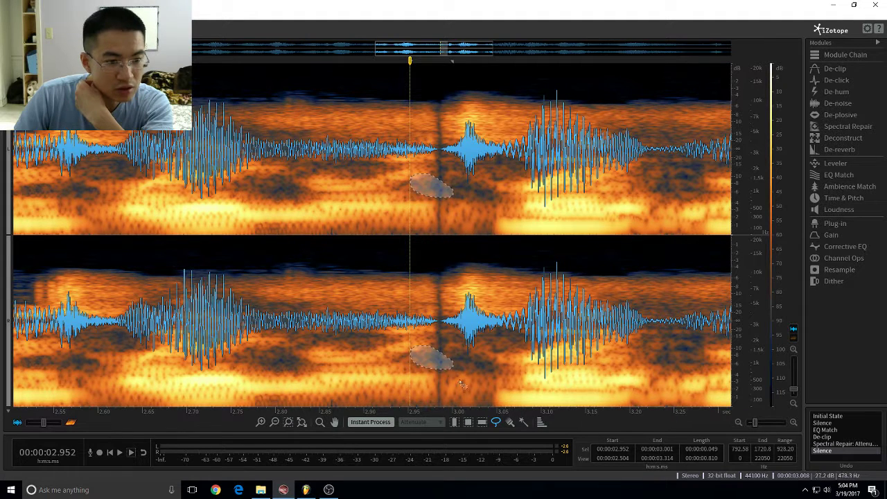
pyautogui.click(364, 367)
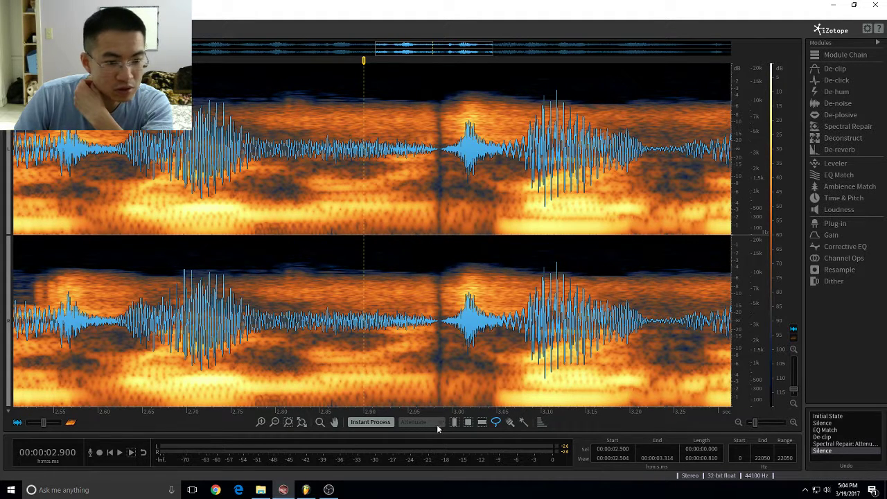
pyautogui.click(454, 422)
pyautogui.moveTo(364, 348); pyautogui.dragTo(441, 360)
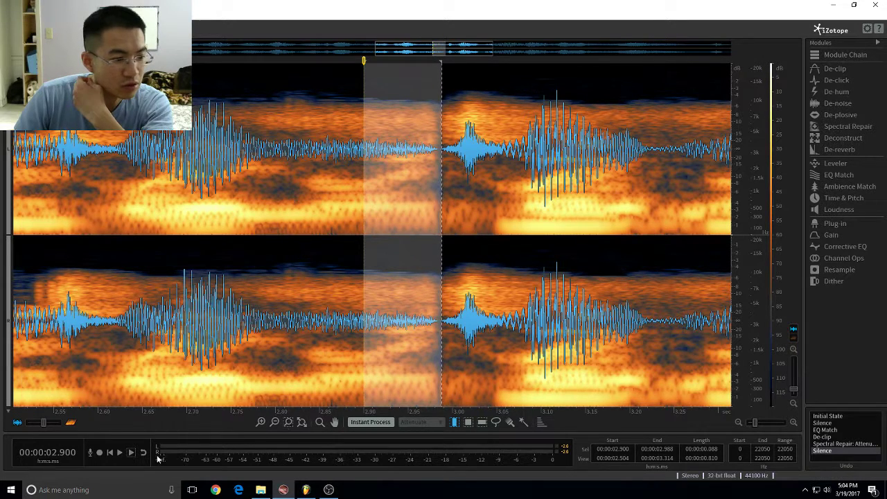
pyautogui.click(119, 452)
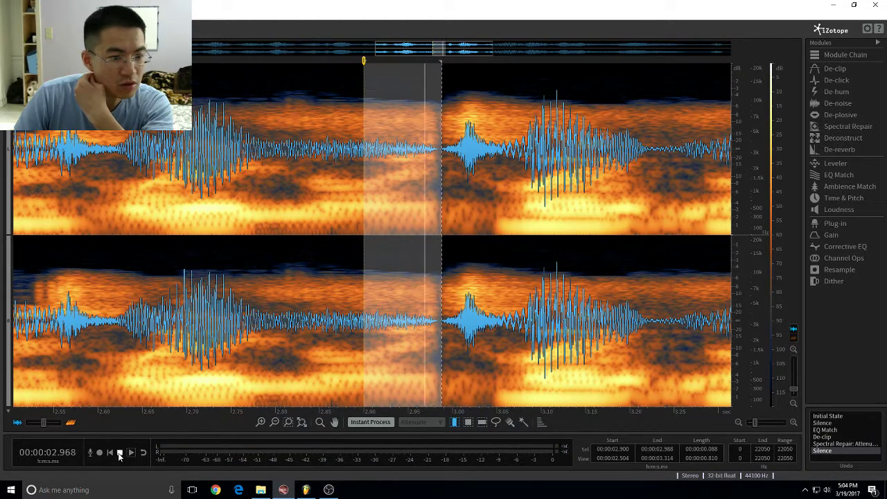
# Extend the selection's start back to about 2.700 s and play the passage repeatedly.
pyautogui.moveTo(363, 373); pyautogui.dragTo(186, 373)
pyautogui.click(133, 452)
pyautogui.click(131, 452)
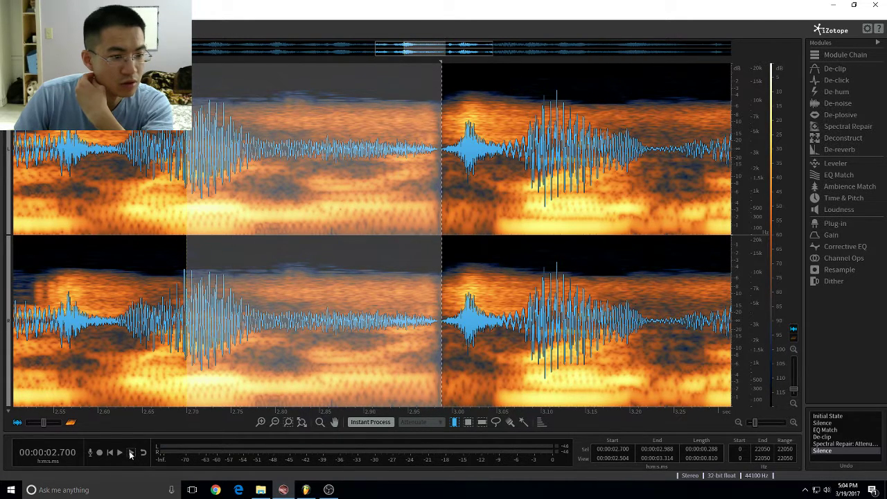
pyautogui.click(132, 453)
pyautogui.click(132, 452)
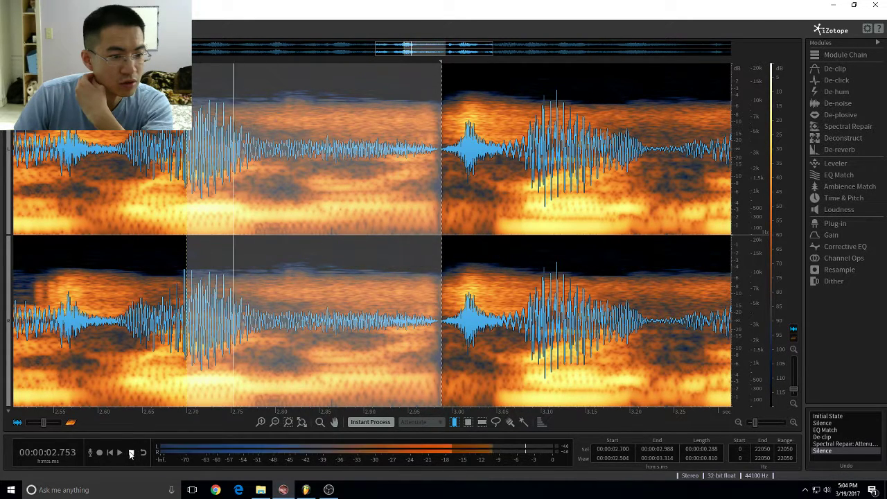
# Try other time selections around the silenced gap, finishing with the passage from about 2.772 to 2.987 s.
pyautogui.moveTo(231, 368); pyautogui.dragTo(480, 365)
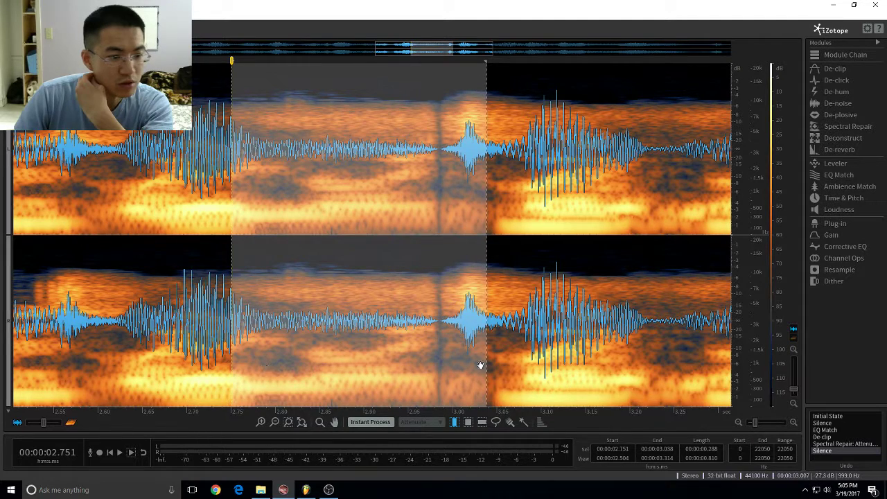
pyautogui.click(488, 363)
pyautogui.moveTo(305, 355); pyautogui.dragTo(346, 353)
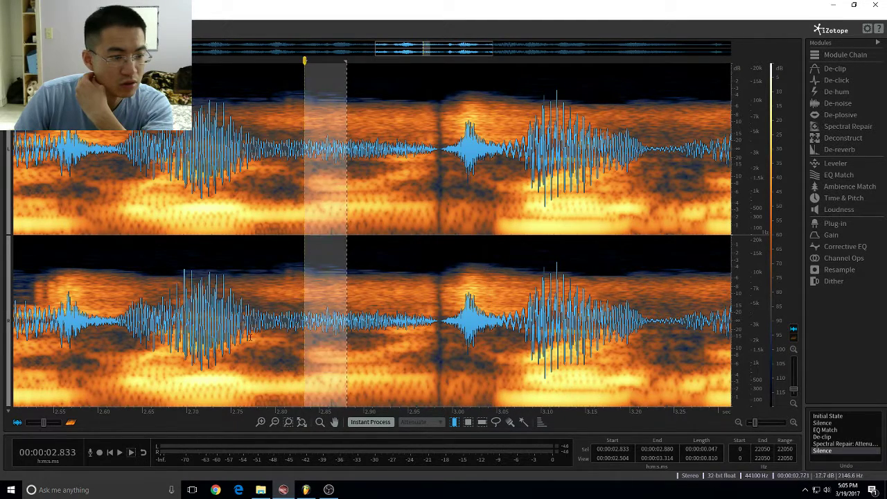
pyautogui.moveTo(250, 350); pyautogui.dragTo(440, 347)
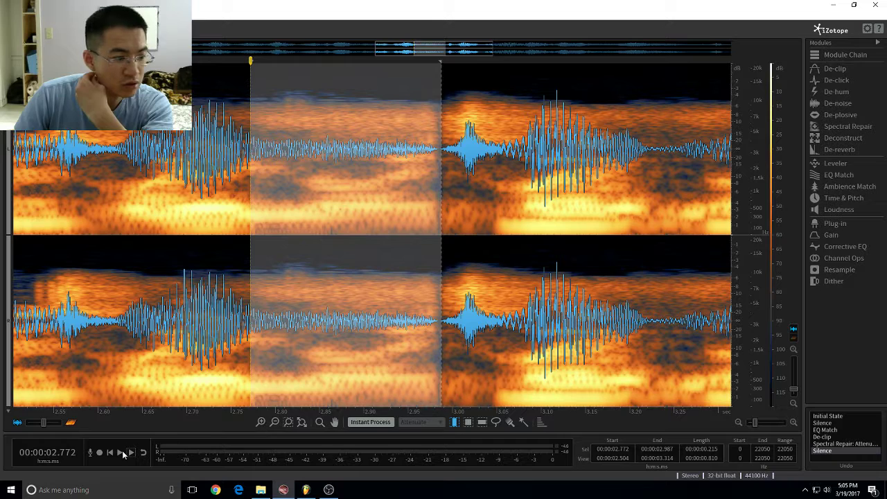
# Play the selected passage, narrow the selection to about 2.807 to 2.984 s, and play it again.
pyautogui.click(122, 451)
pyautogui.moveTo(259, 384); pyautogui.dragTo(300, 382)
pyautogui.moveTo(473, 375); pyautogui.dragTo(430, 373)
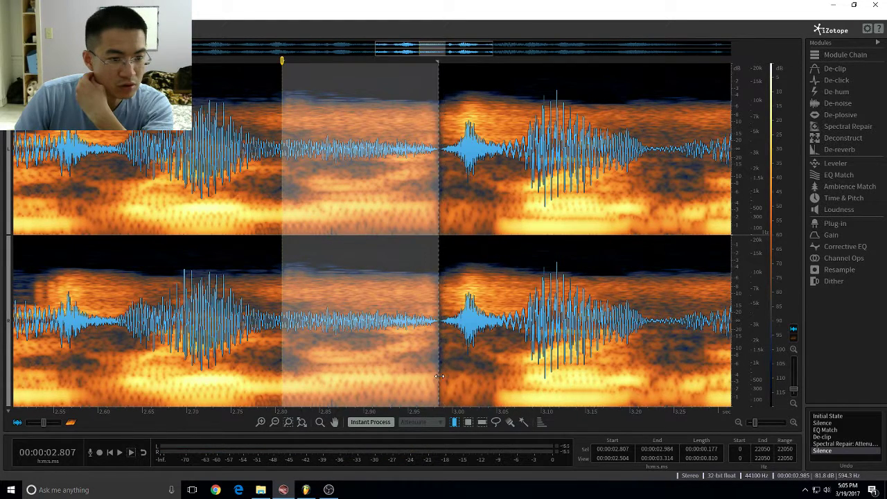
pyautogui.click(120, 452)
pyautogui.click(119, 451)
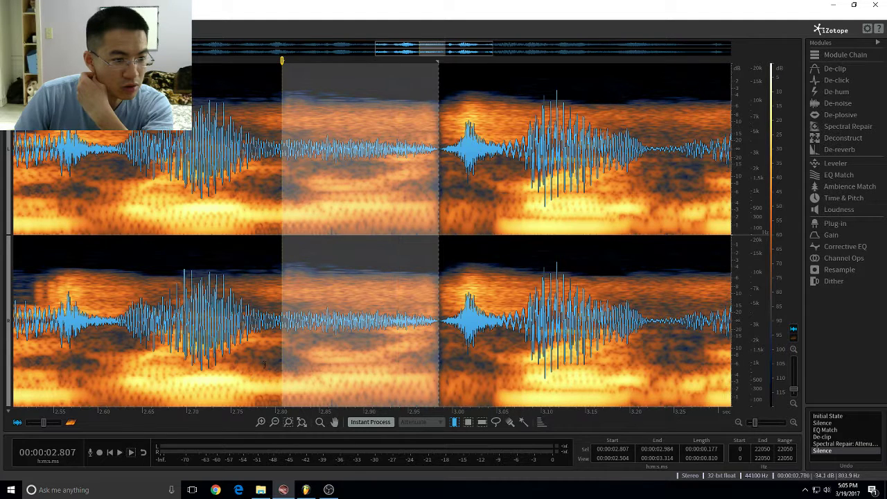
# Move the selection's start forward to about 2.872 s, then to about 2.959 s, and play the short remaining selection.
pyautogui.moveTo(281, 356); pyautogui.dragTo(339, 357)
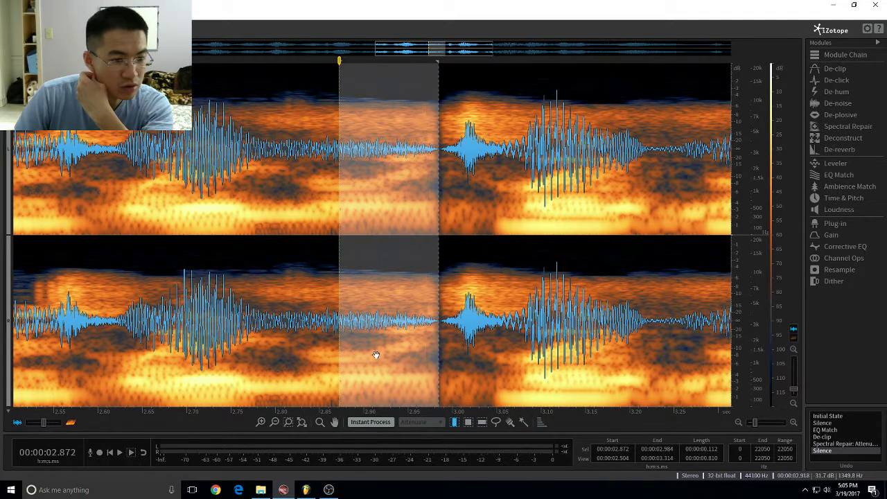
pyautogui.moveTo(345, 354); pyautogui.dragTo(426, 365)
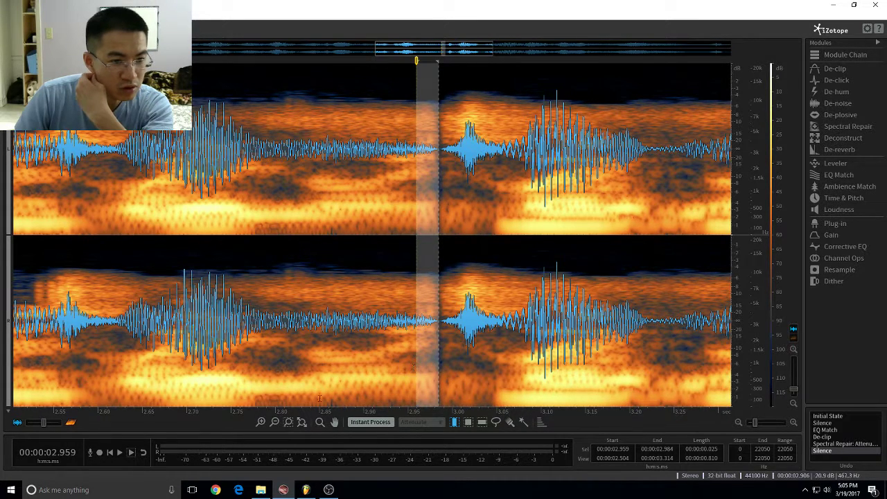
pyautogui.click(132, 453)
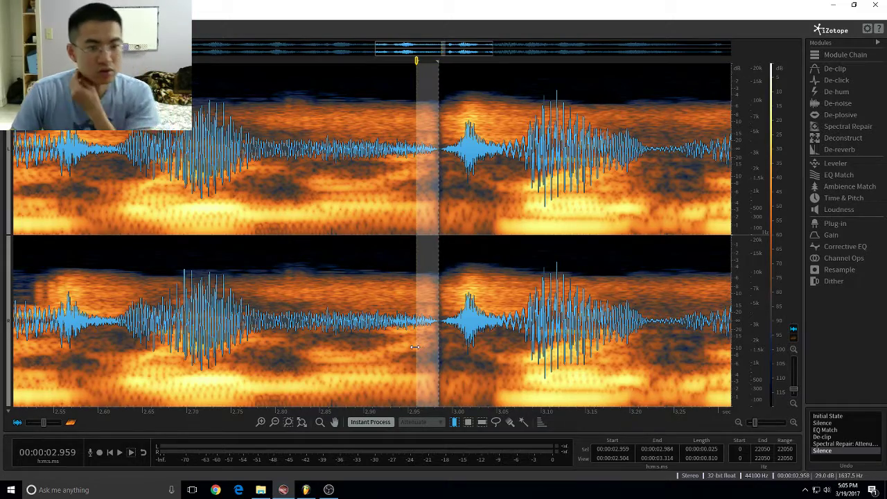
# Extend the selection's start back in stages to about 2.912, 2.500 and finally 1.900 s, keeping its end at 2.984 s.
pyautogui.moveTo(416, 344); pyautogui.dragTo(374, 343)
pyautogui.scroll(-5, 426, 292)
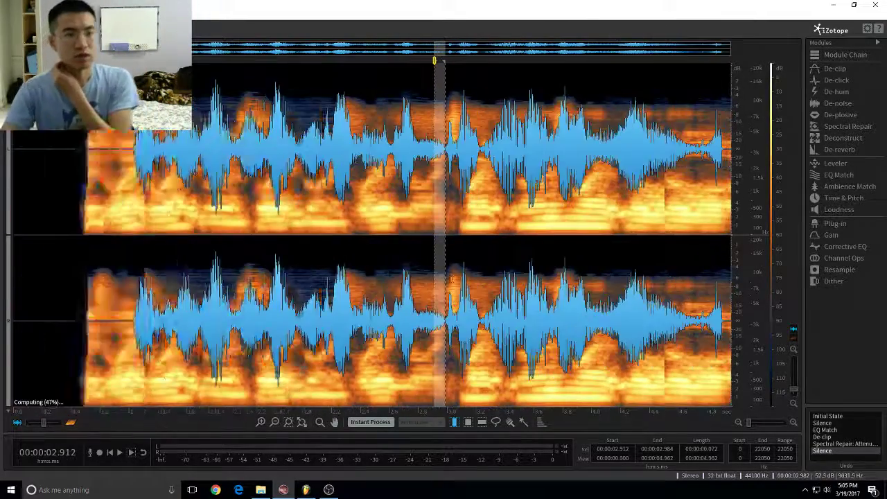
pyautogui.scroll(2, 452, 276)
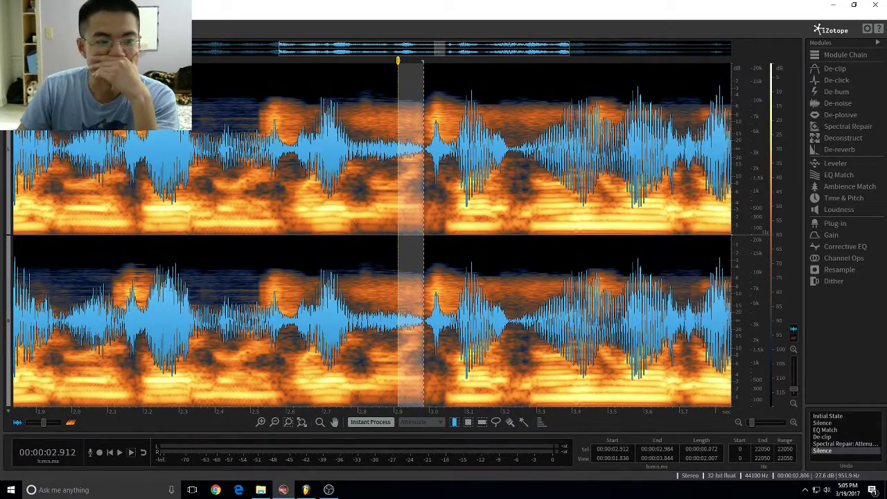
pyautogui.moveTo(385, 354); pyautogui.dragTo(250, 333)
pyautogui.scroll(-3, 312, 305)
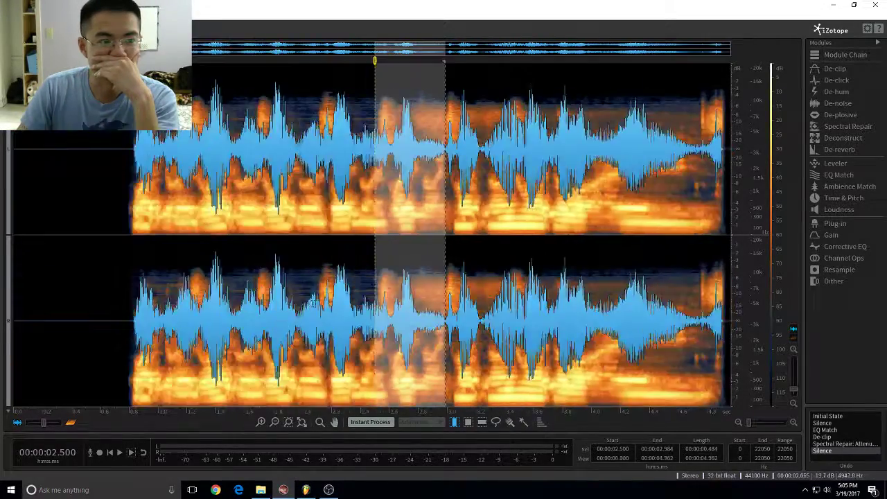
pyautogui.scroll(3, 341, 309)
pyautogui.scroll(-2, 341, 309)
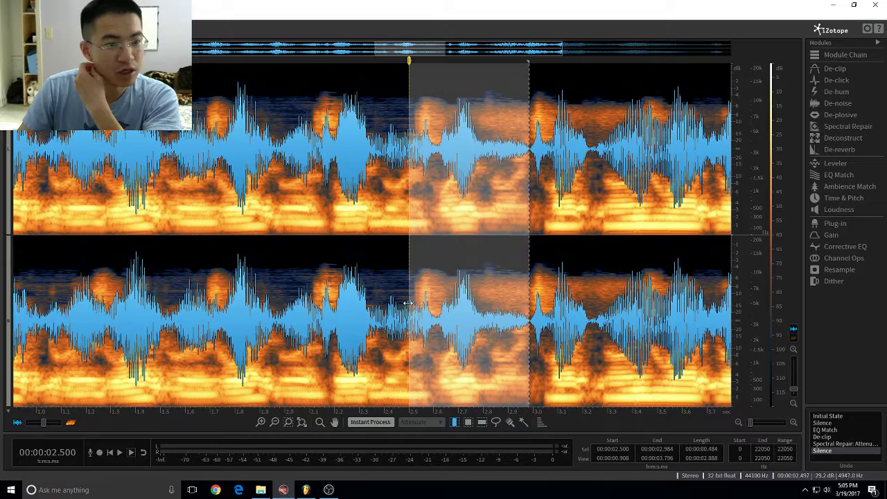
pyautogui.moveTo(408, 303); pyautogui.dragTo(254, 308)
pyautogui.scroll(-1, 343, 299)
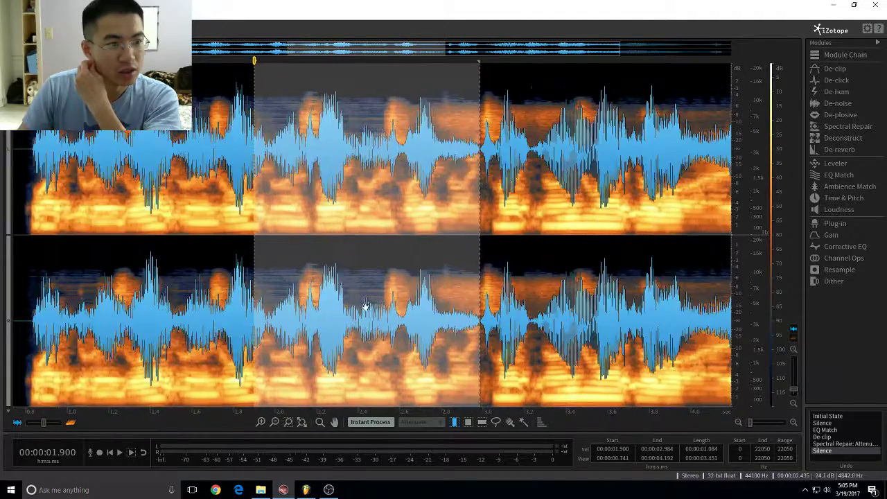
pyautogui.scroll(-1, 365, 305)
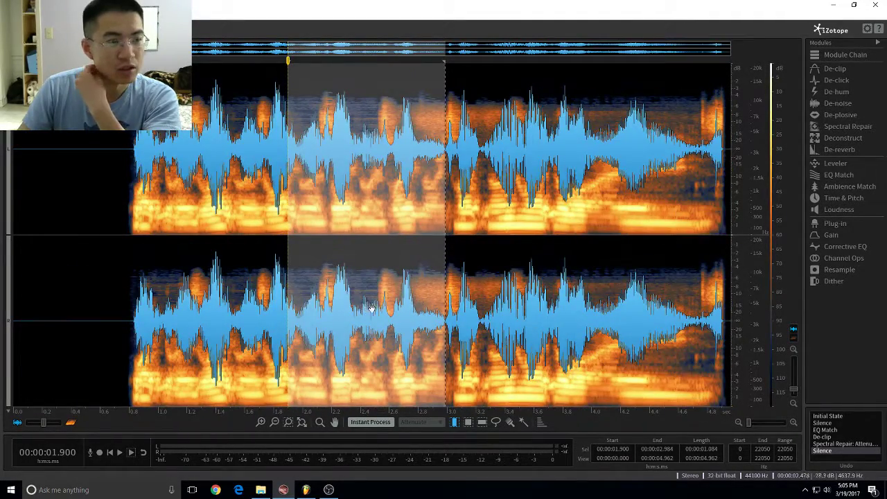